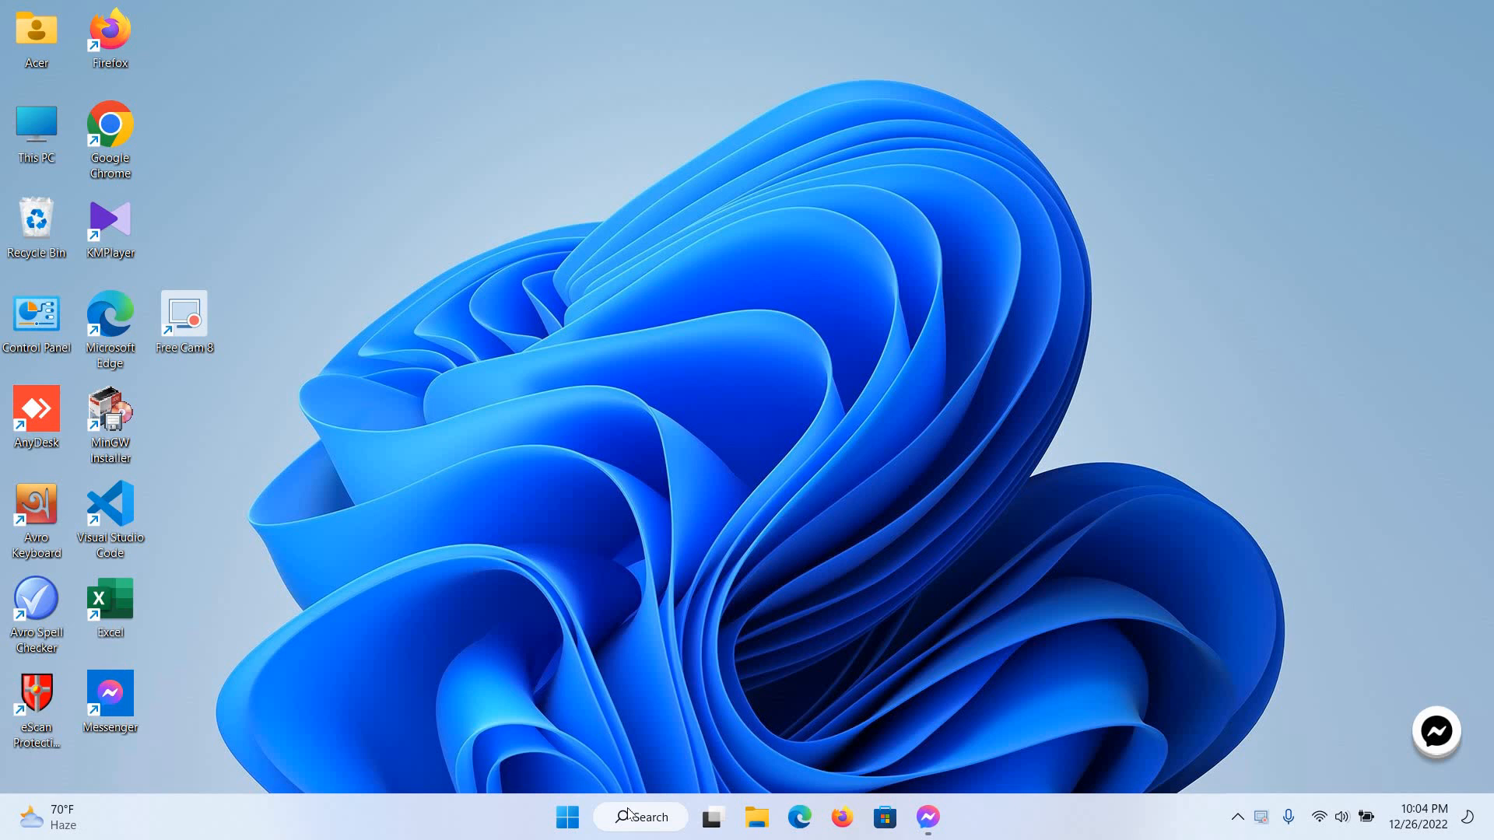
# - Find Notepad through the Windows search and open a blank document
pyautogui.click(629, 815)
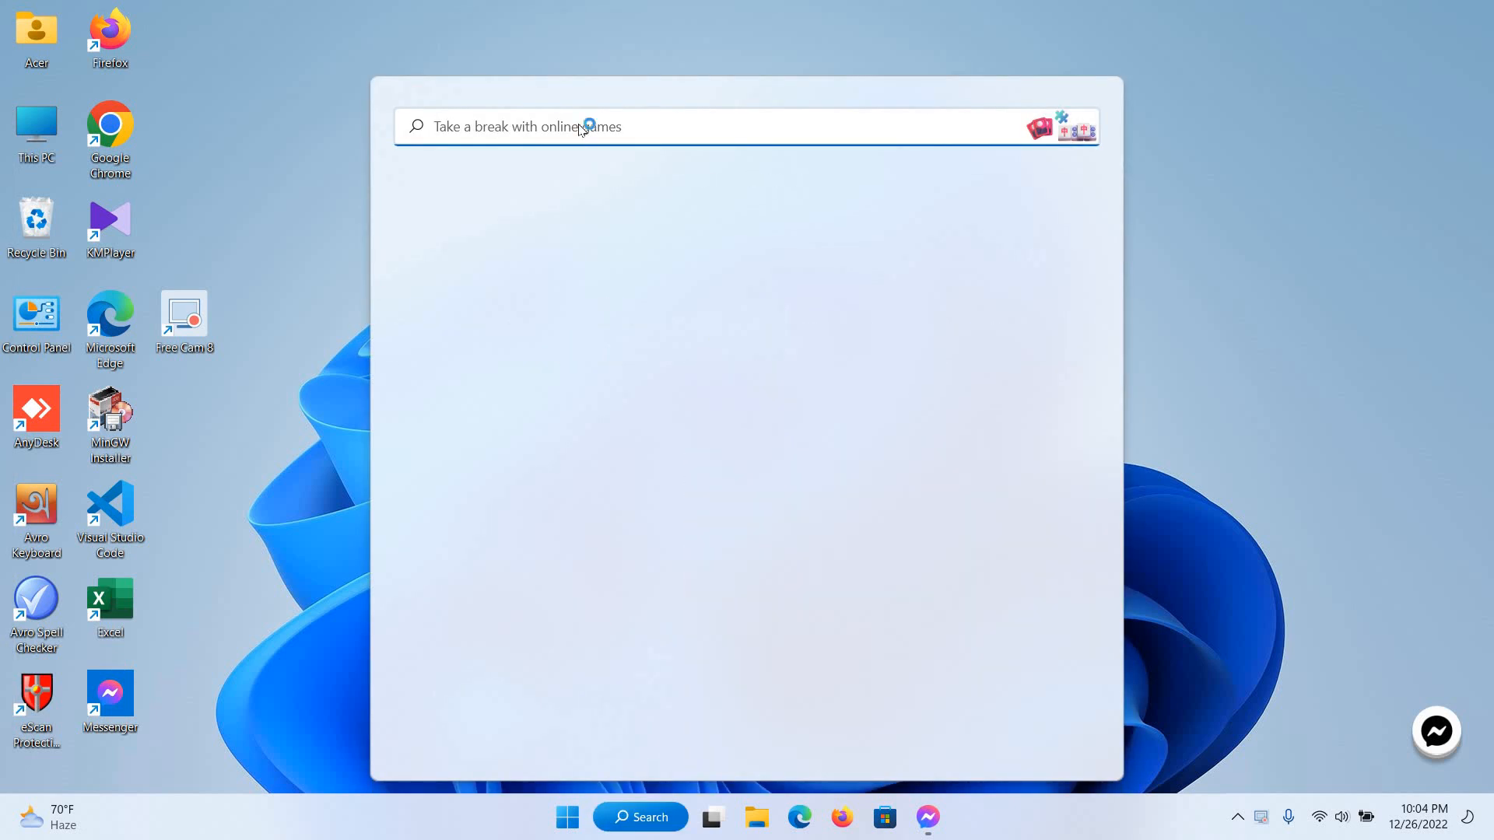
pyautogui.write('n')
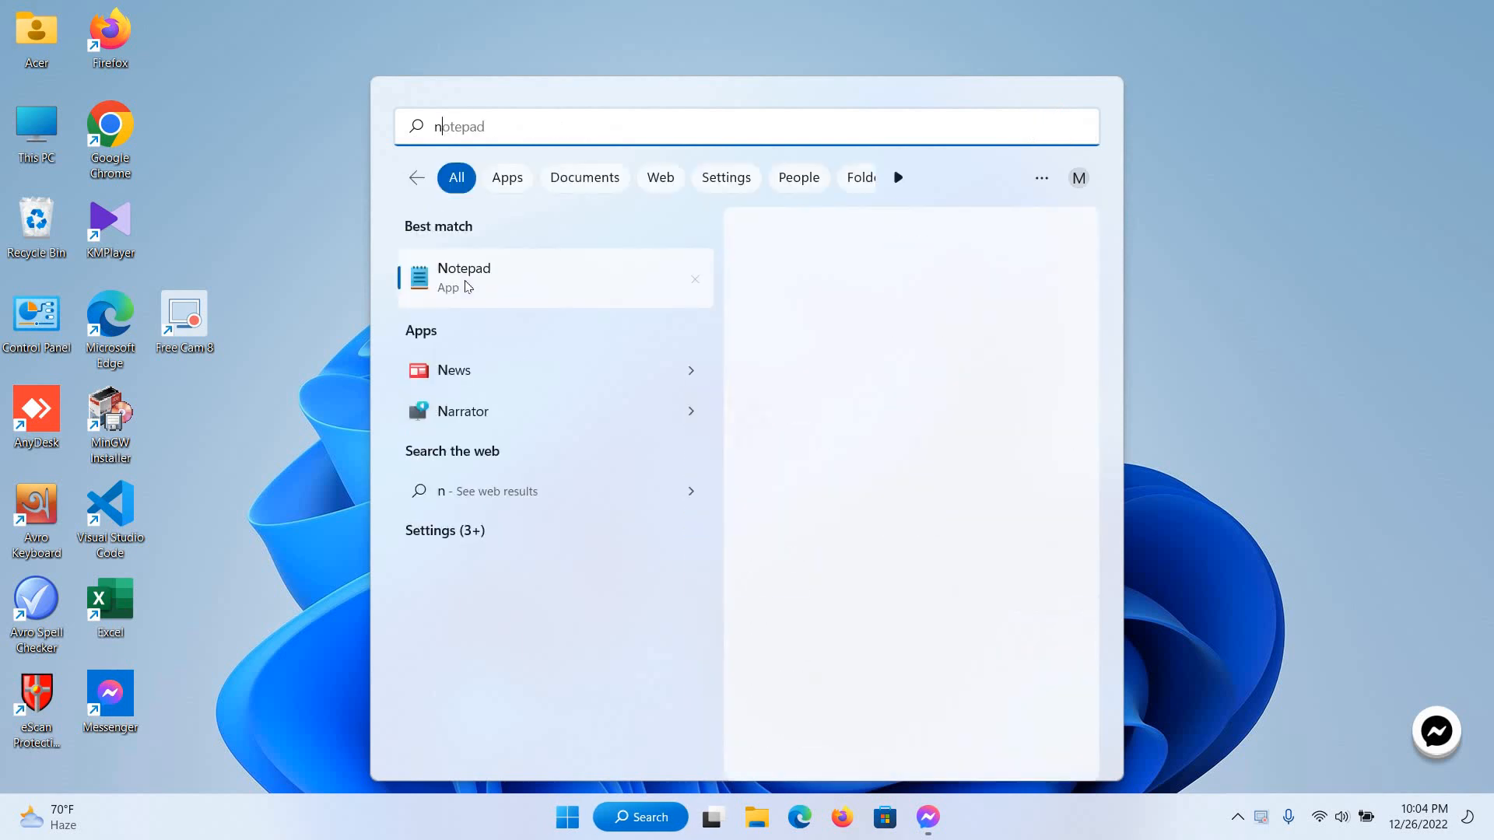
pyautogui.click(466, 281)
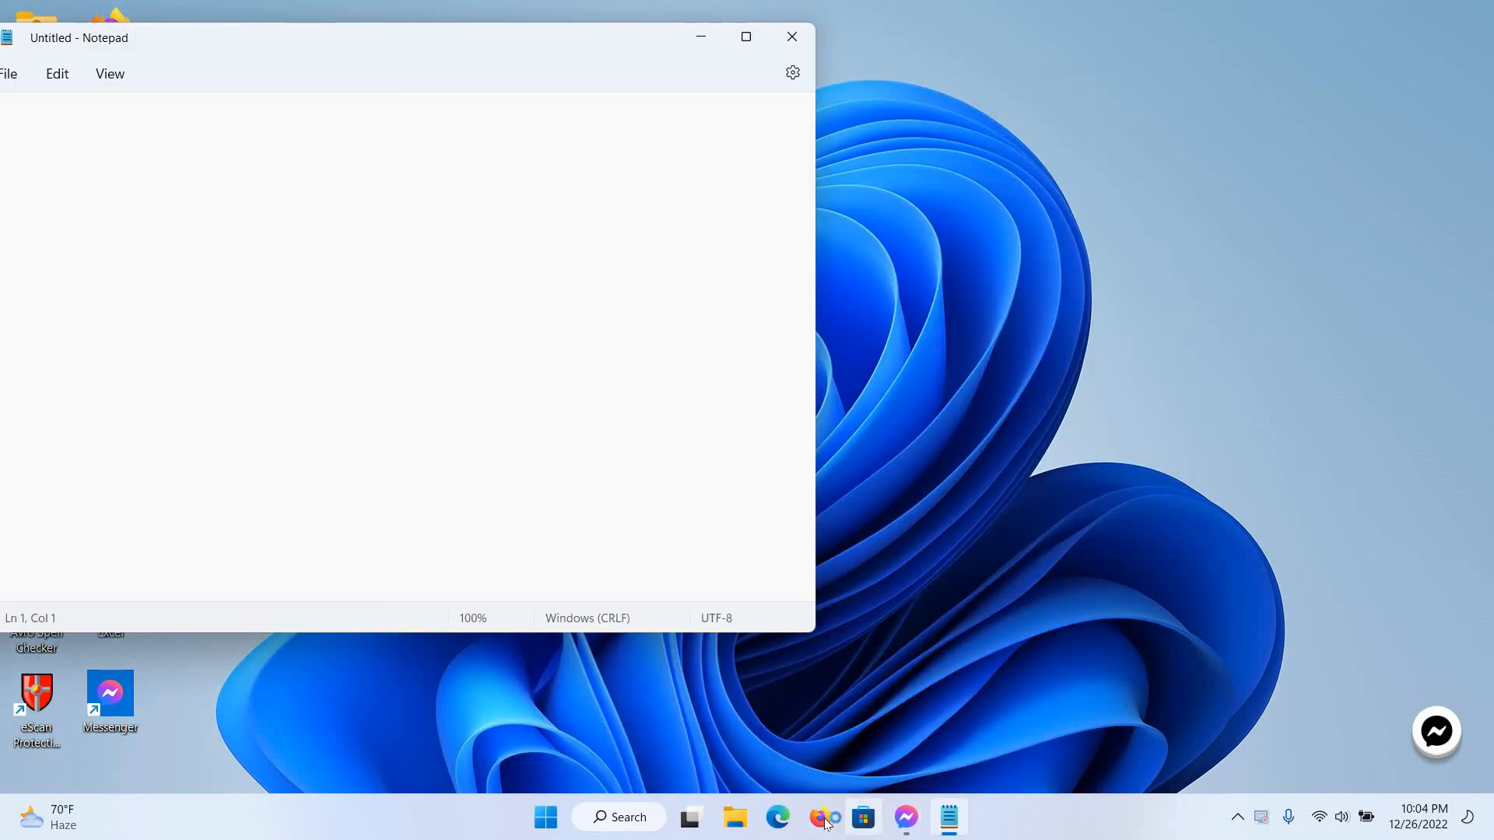
# - Switch to Firefox, open YouTube and enter "how to add vidiq" as the search text to bring up keyword suggestions
pyautogui.click(820, 818)
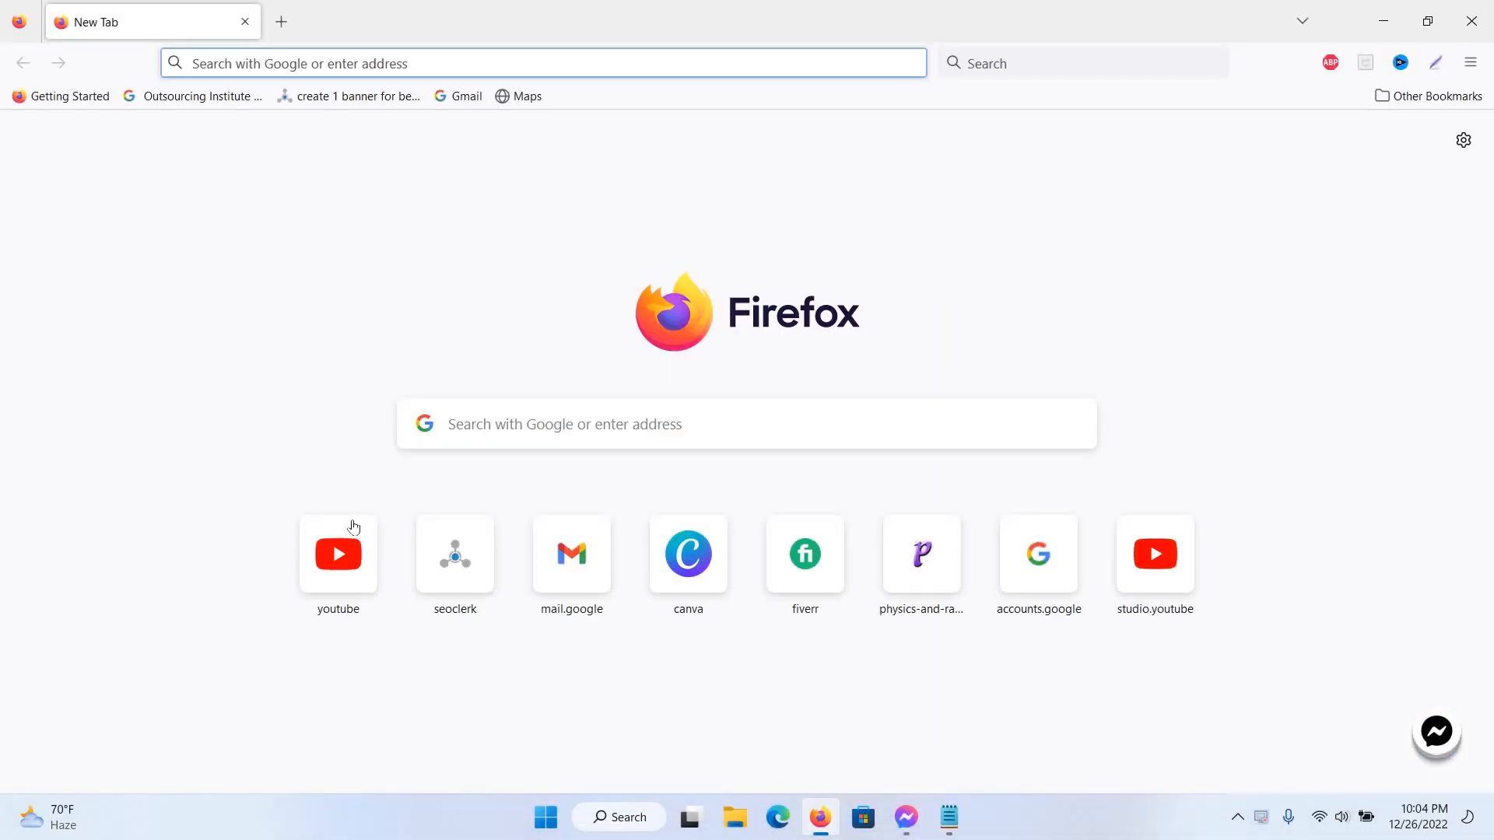
pyautogui.click(354, 527)
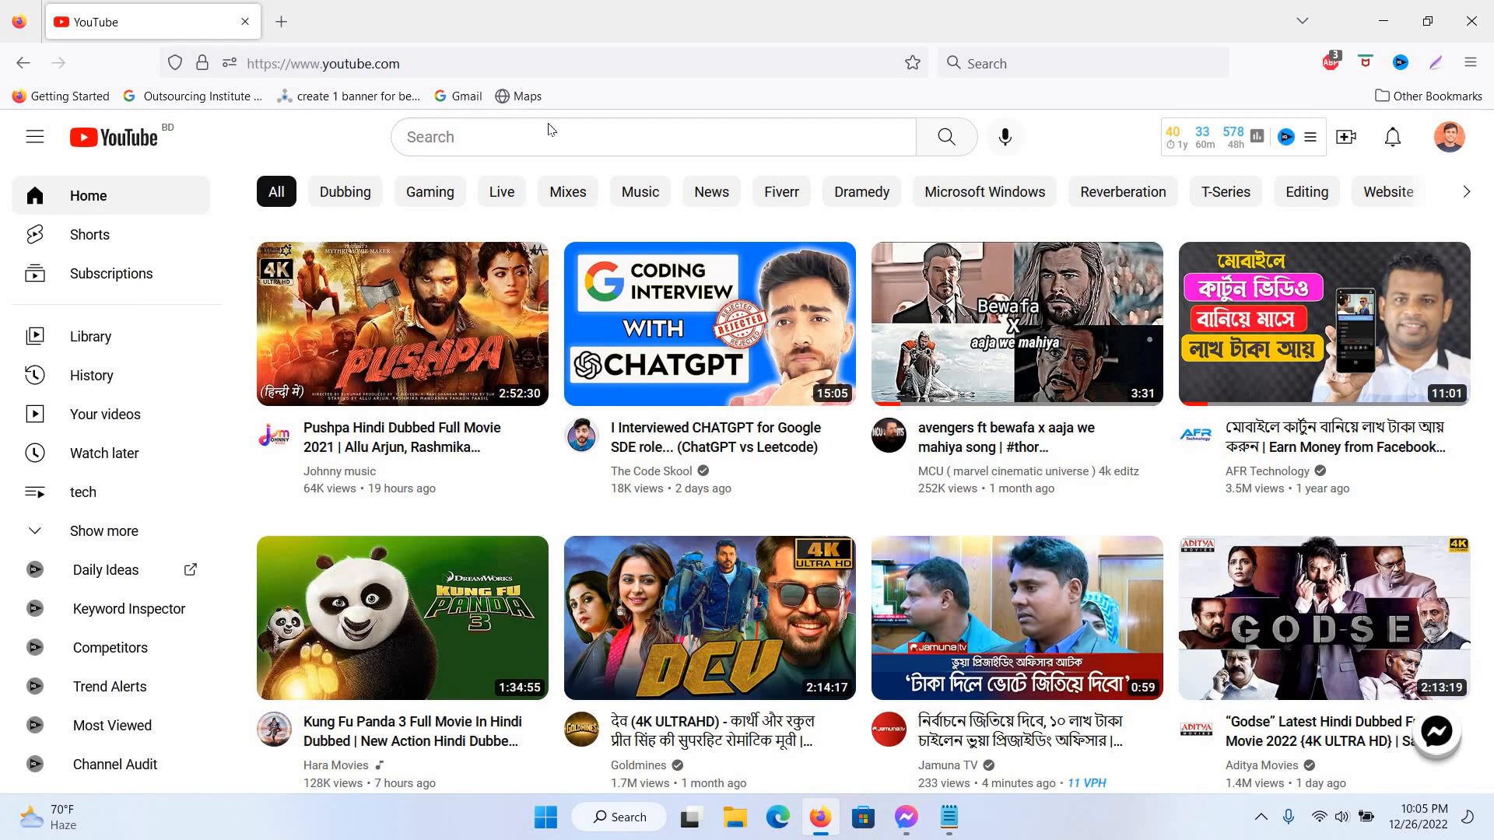
pyautogui.click(549, 130)
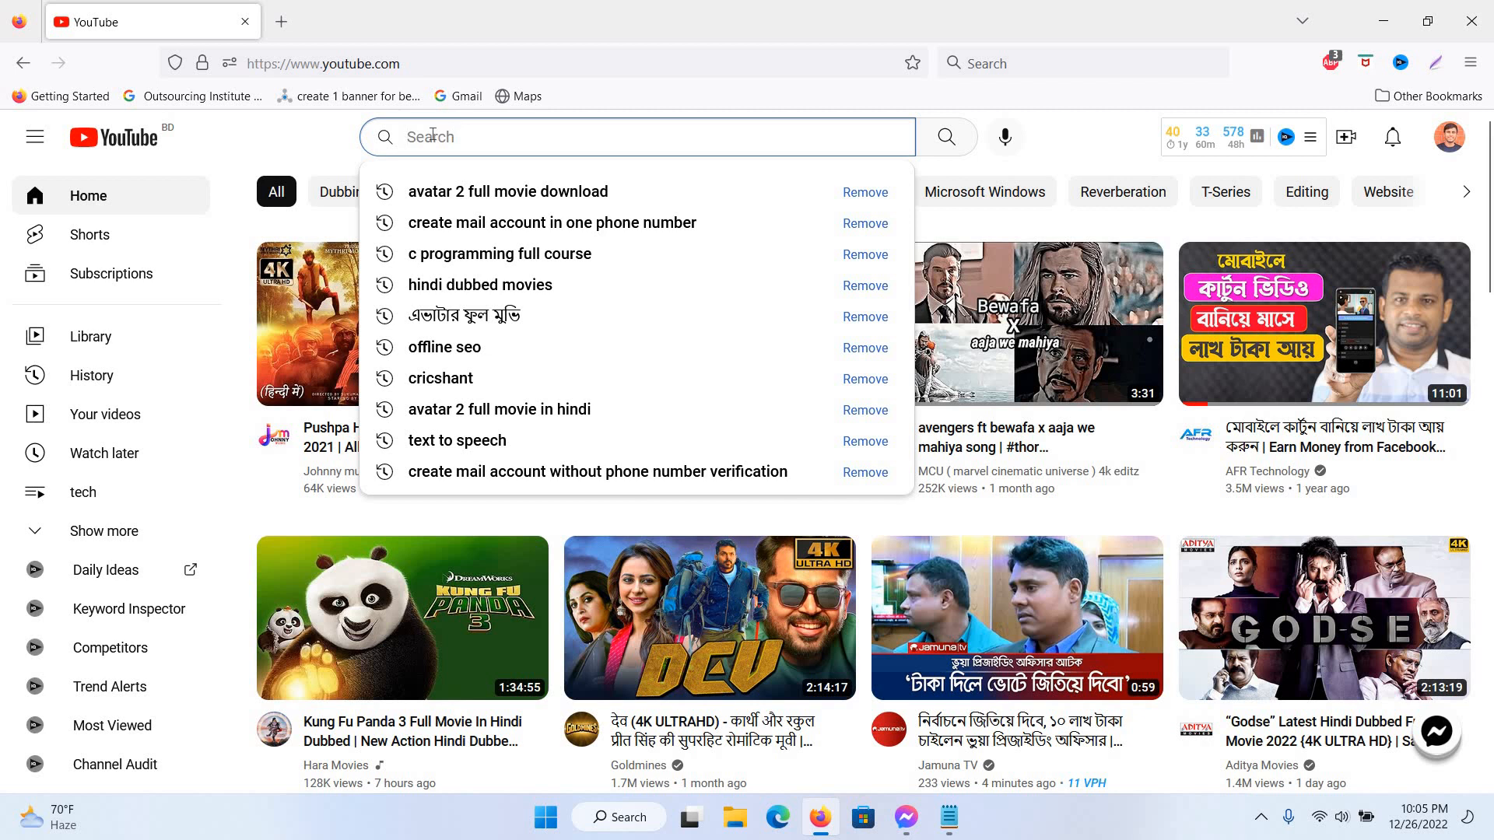
pyautogui.write('how to ')
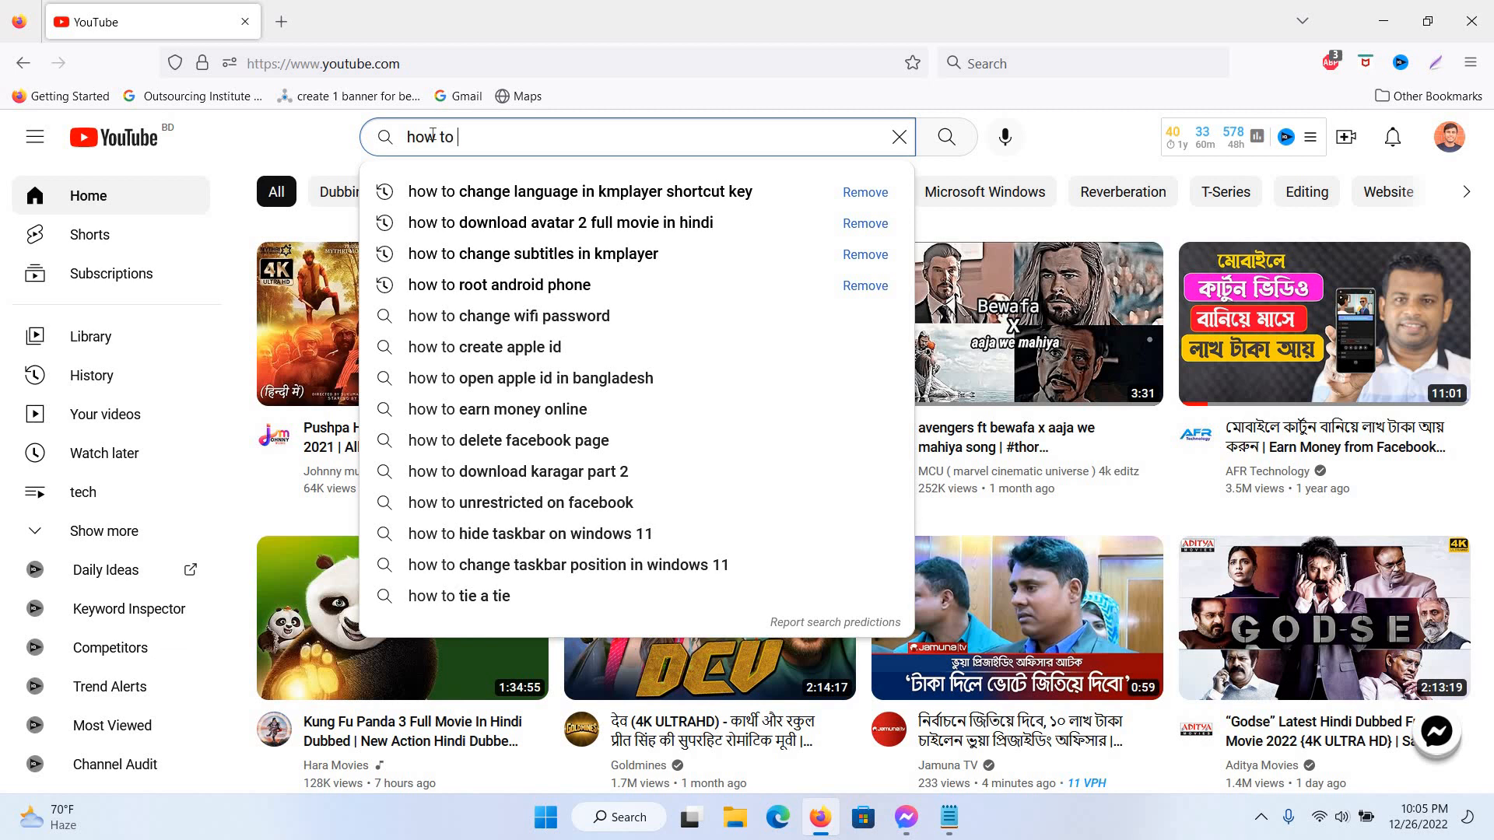
pyautogui.write('add vi')
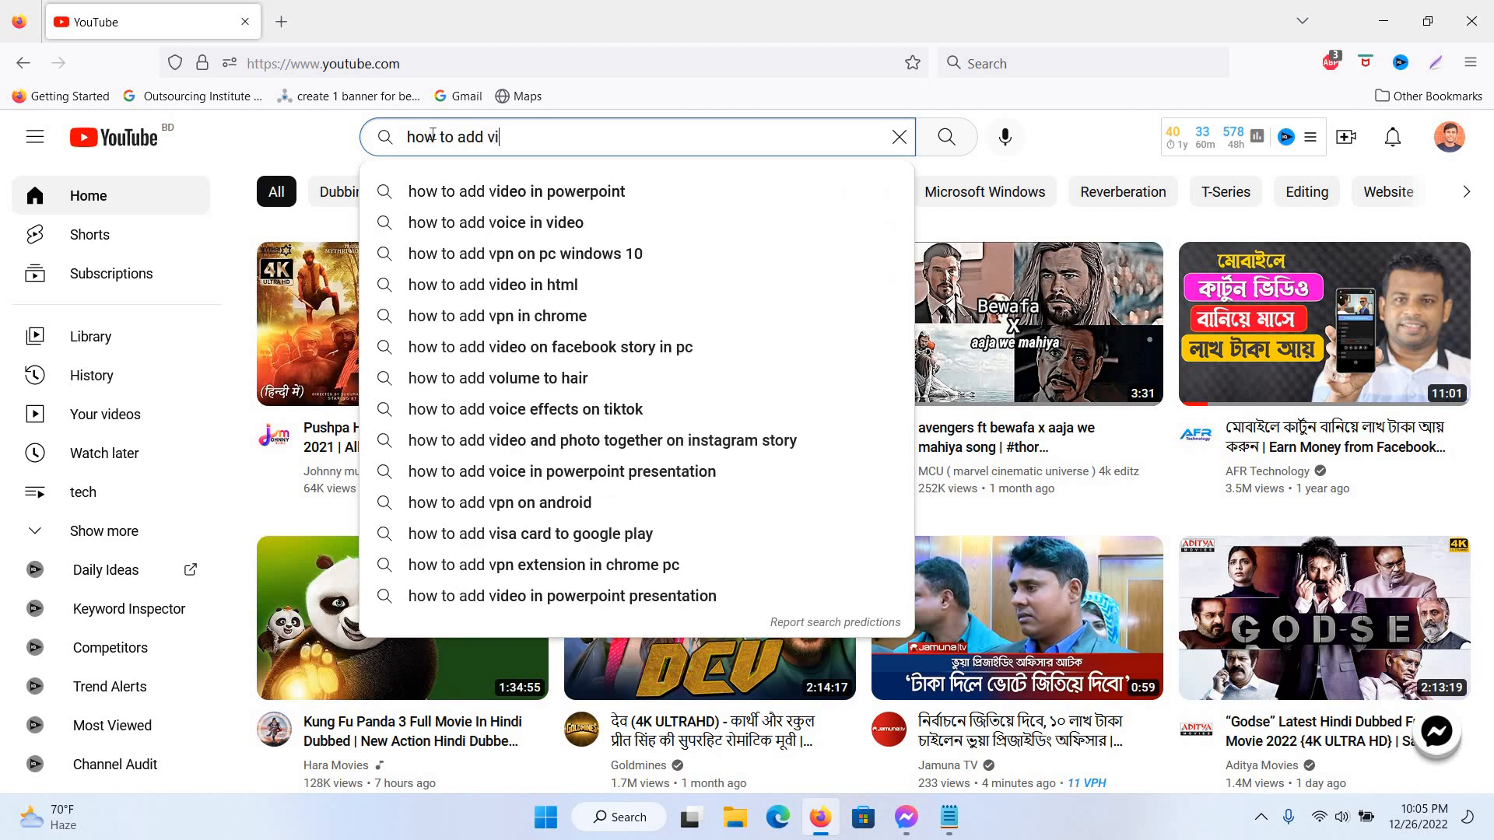
pyautogui.write('diq')
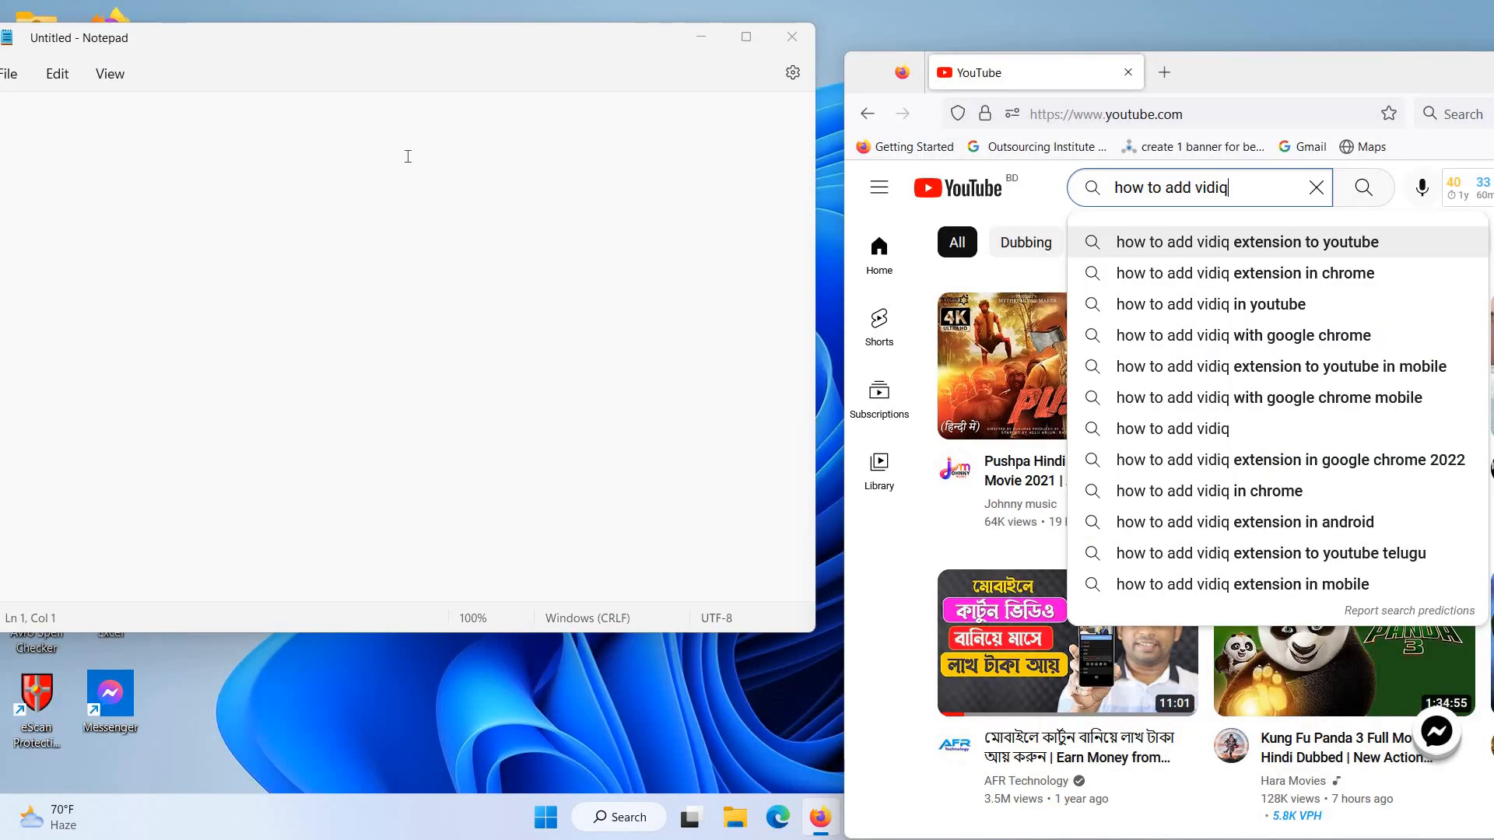
# - Note the keyword phrase "how to add vidiq extension on" in the Notepad document, consulting the YouTube search suggestions
pyautogui.click(167, 140)
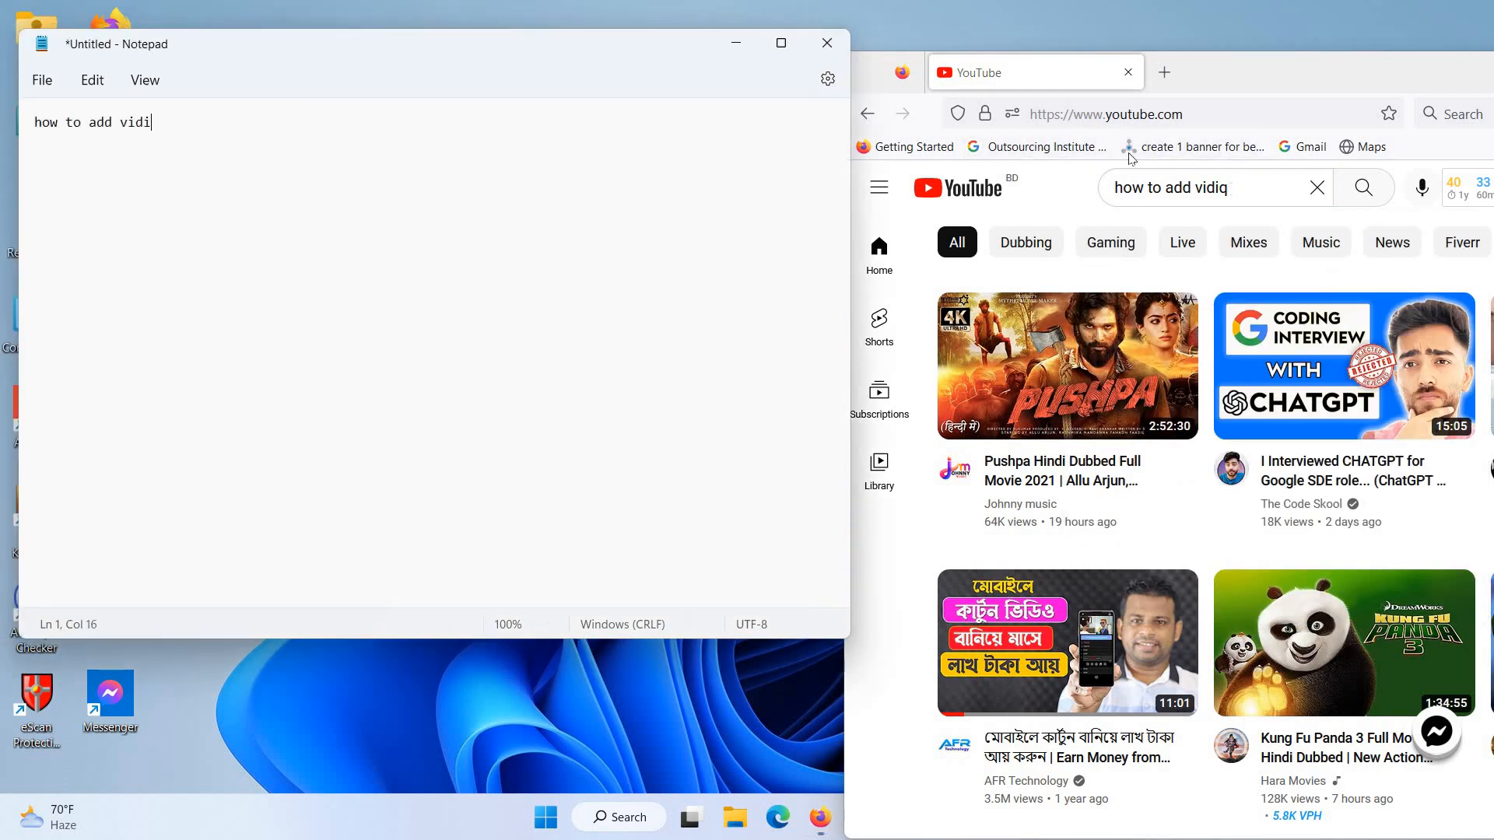
pyautogui.click(1206, 185)
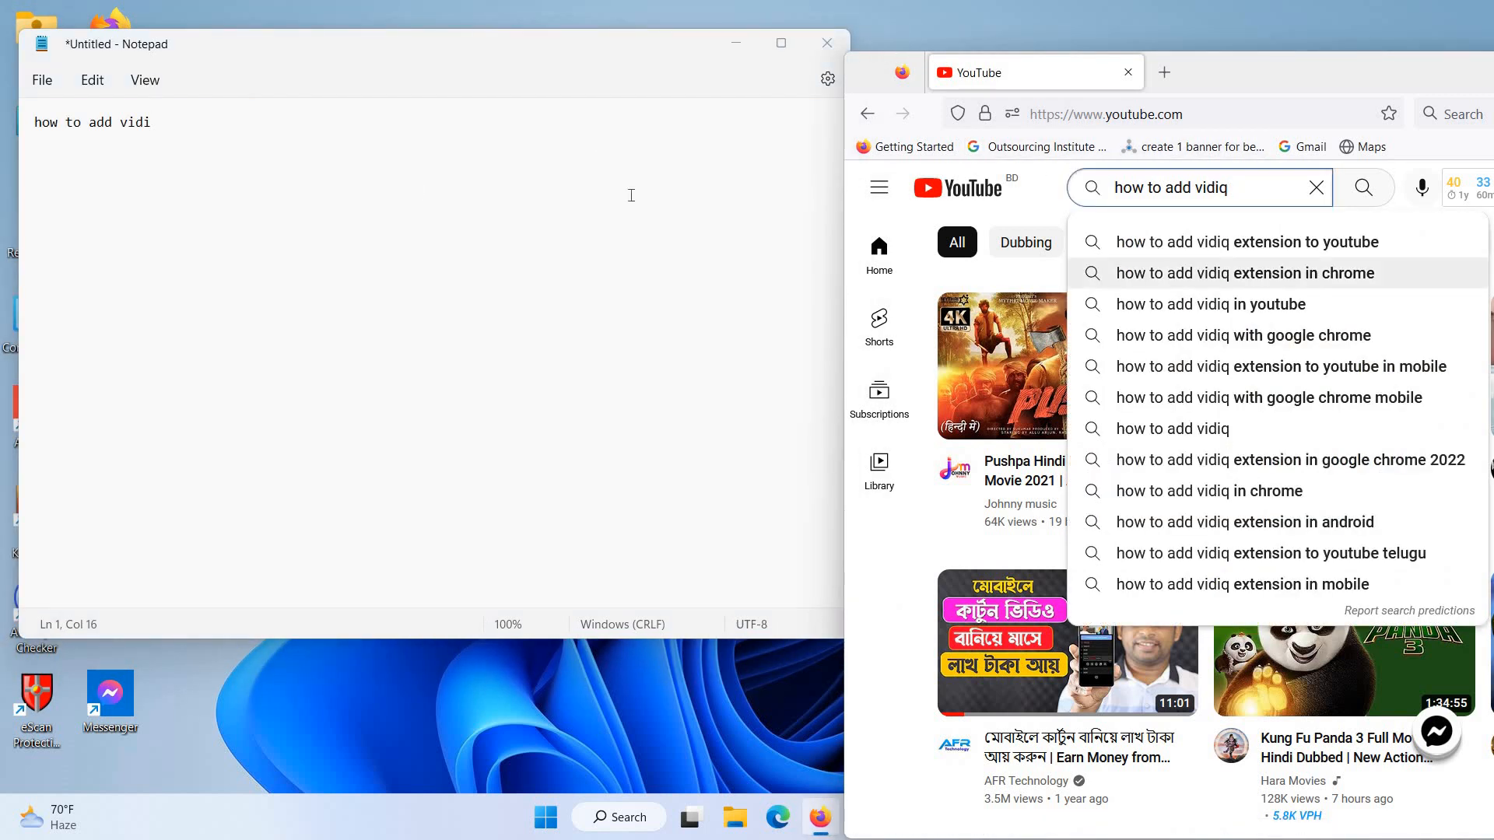
pyautogui.click(174, 133)
pyautogui.write('q extension on')
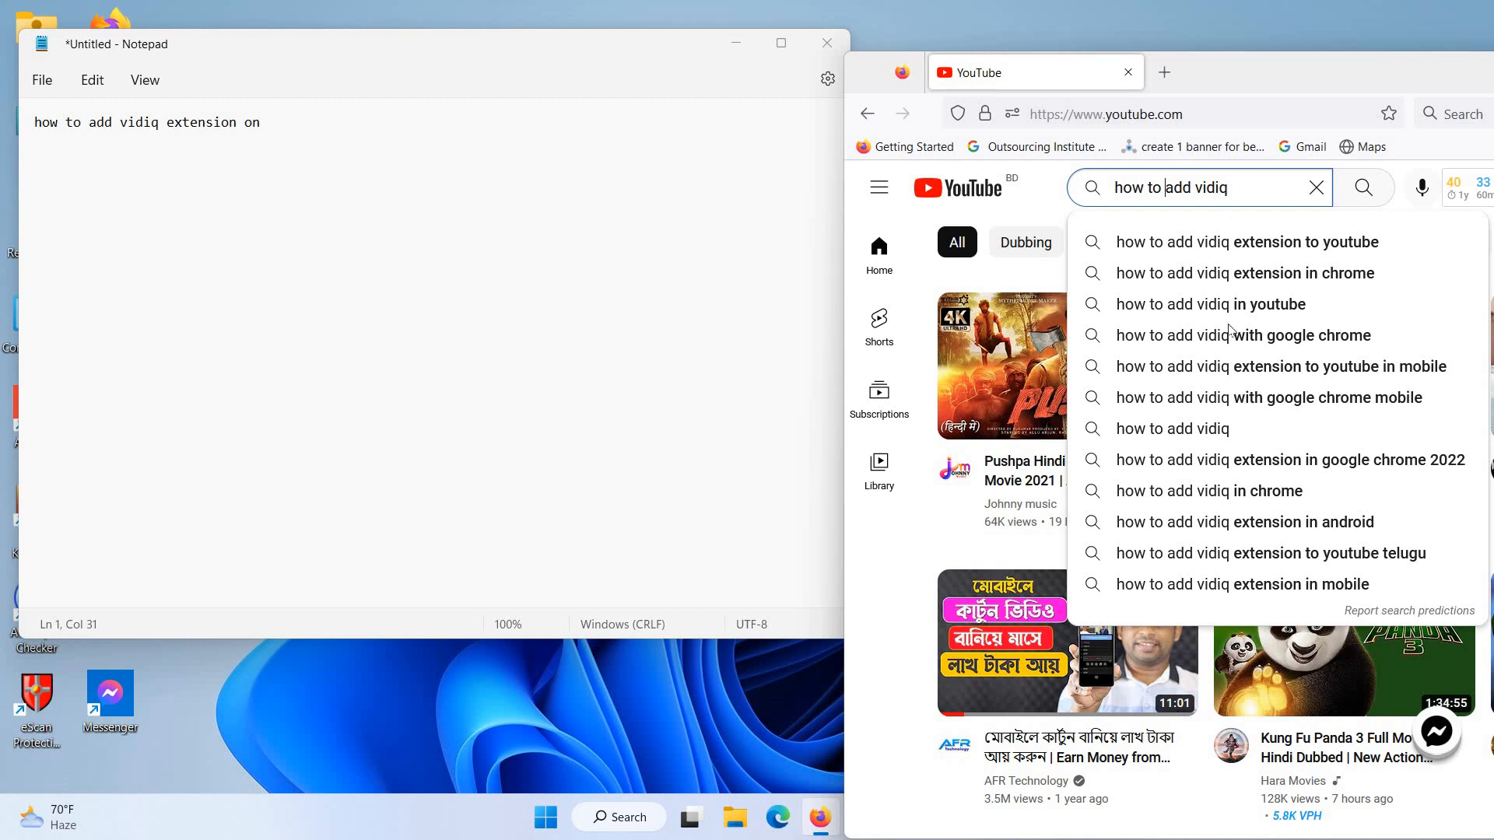
# - Shorten the YouTube search text to "vidiq", extend it to "vidiq add" and check the suggestions for each
pyautogui.click(1196, 190)
pyautogui.press('BackSpace')
pyautogui.press('BackSpace')
pyautogui.press('BackSpace')
pyautogui.press('BackSpace')
pyautogui.press('BackSpace')
pyautogui.press('BackSpace')
pyautogui.press('BackSpace')
pyautogui.press('BackSpace')
pyautogui.press('BackSpace')
pyautogui.press('BackSpace')
pyautogui.press('BackSpace')
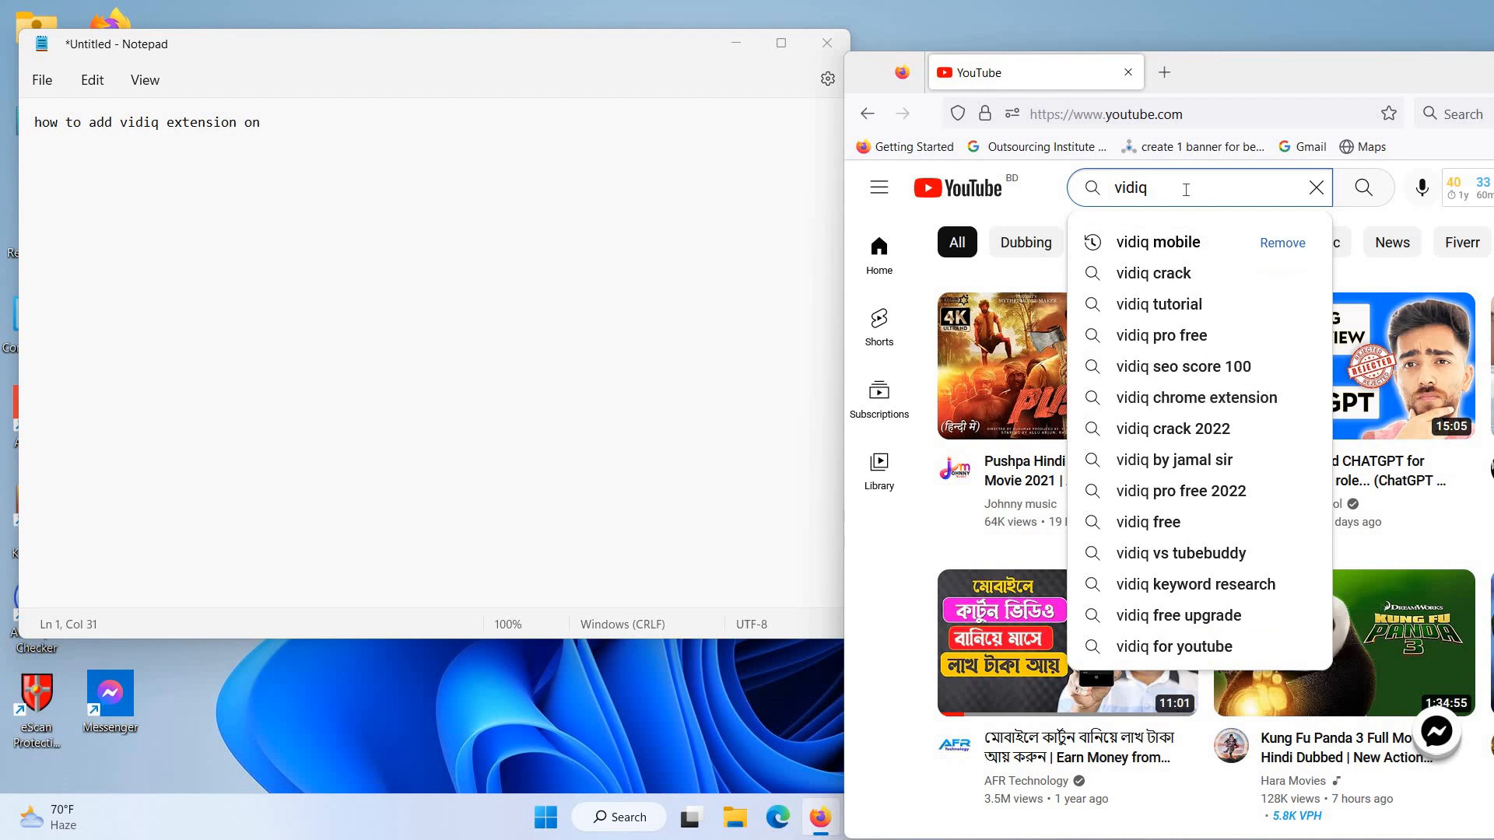
pyautogui.write('dd')
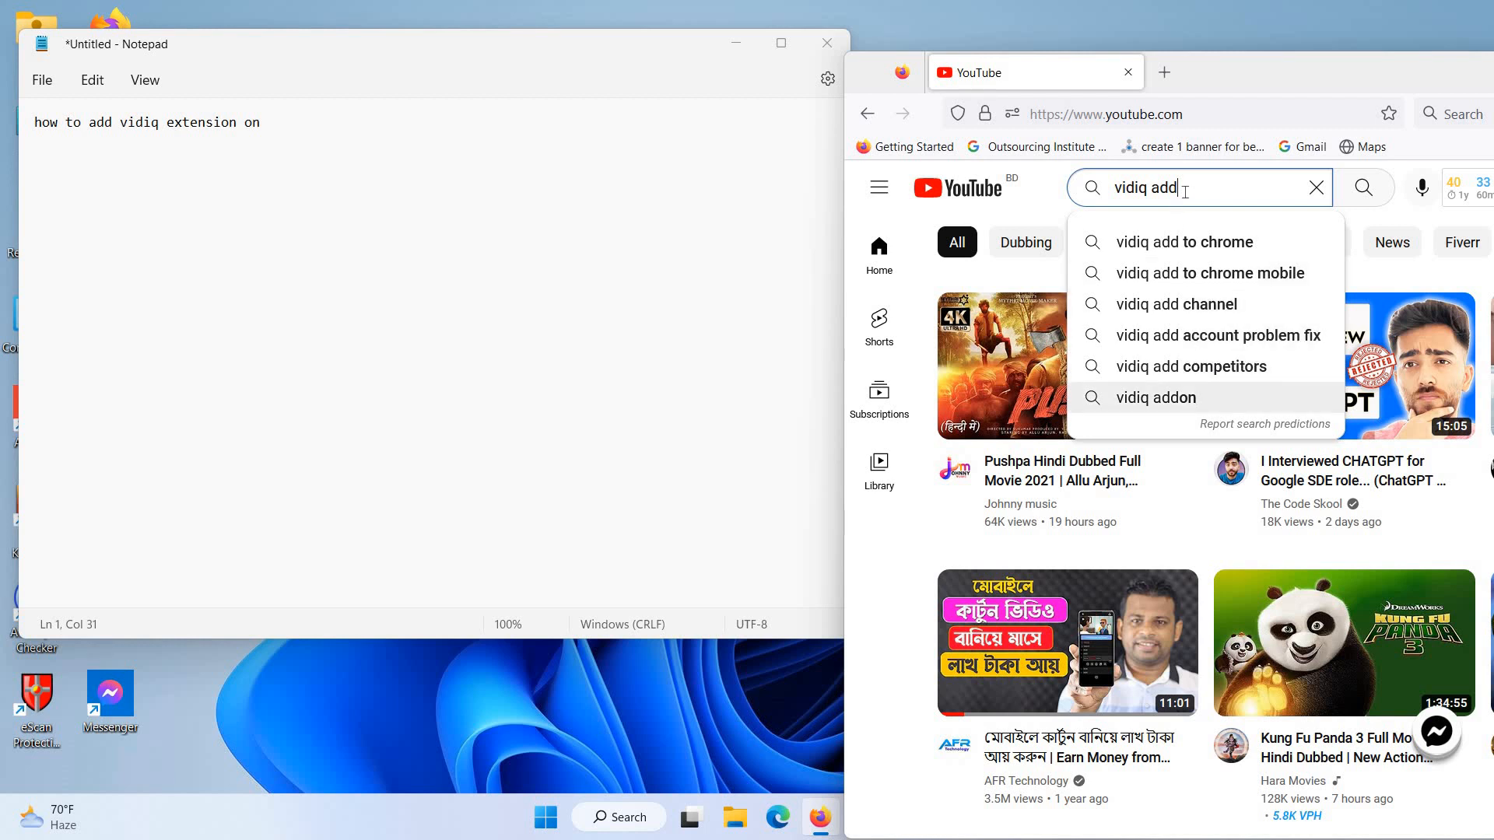
# - Clear the YouTube search text and maximize the browser window
pyautogui.hotkey('ctrl', 'a')
pyautogui.press('BackSpace')
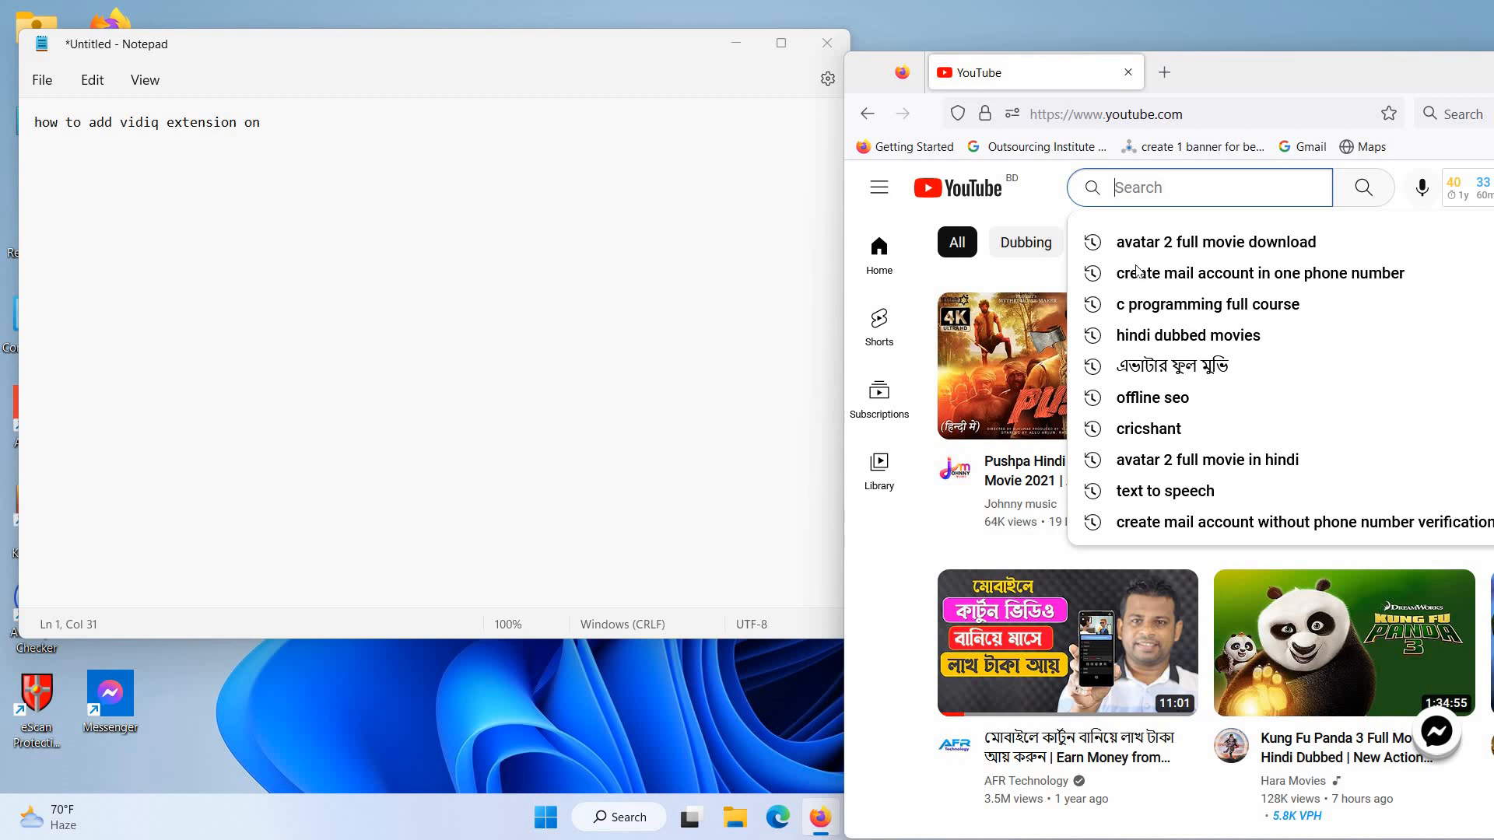
pyautogui.click(301, 118)
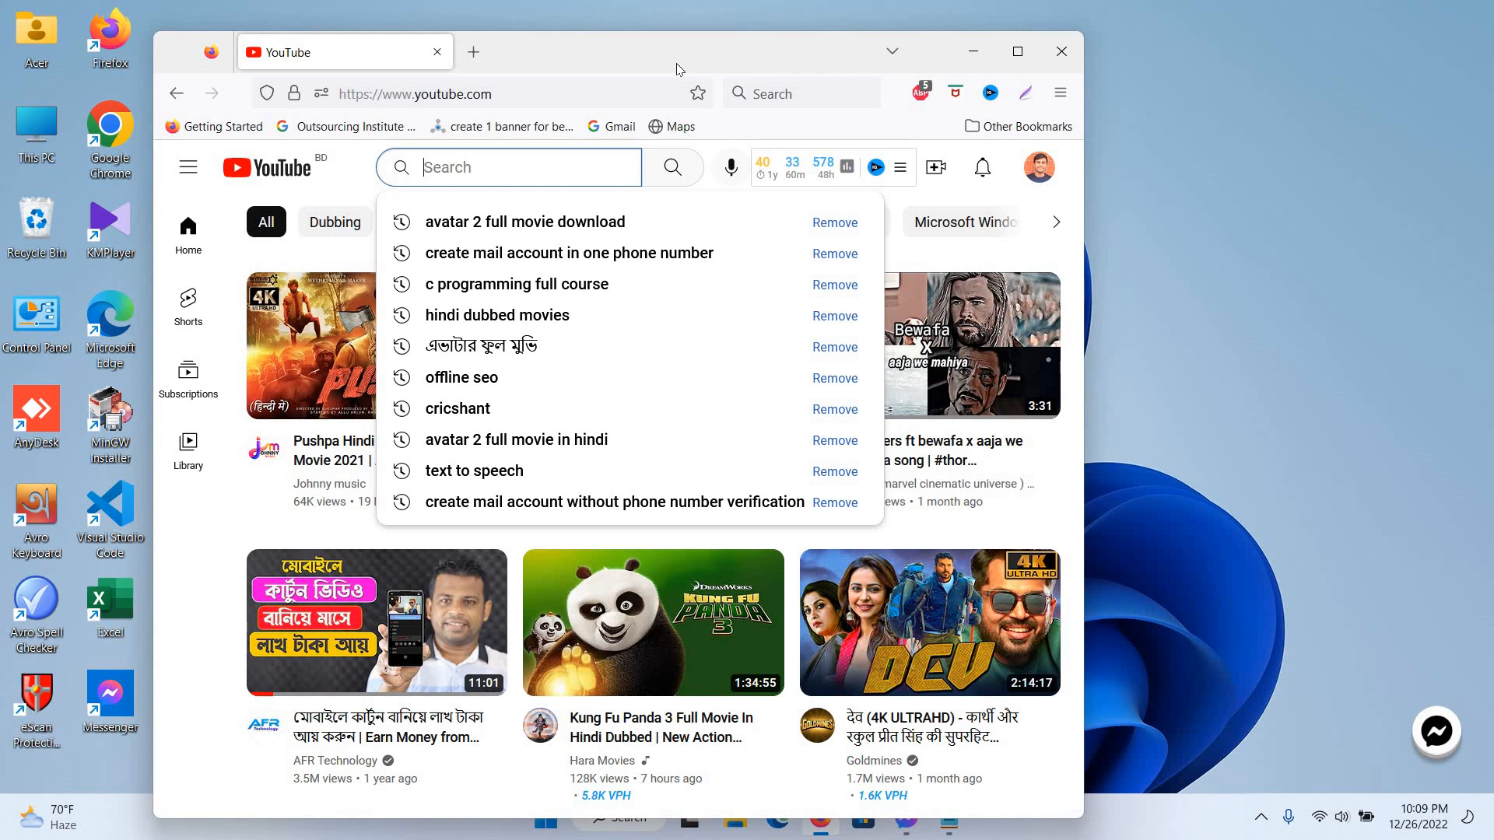
pyautogui.moveTo(846, 172)
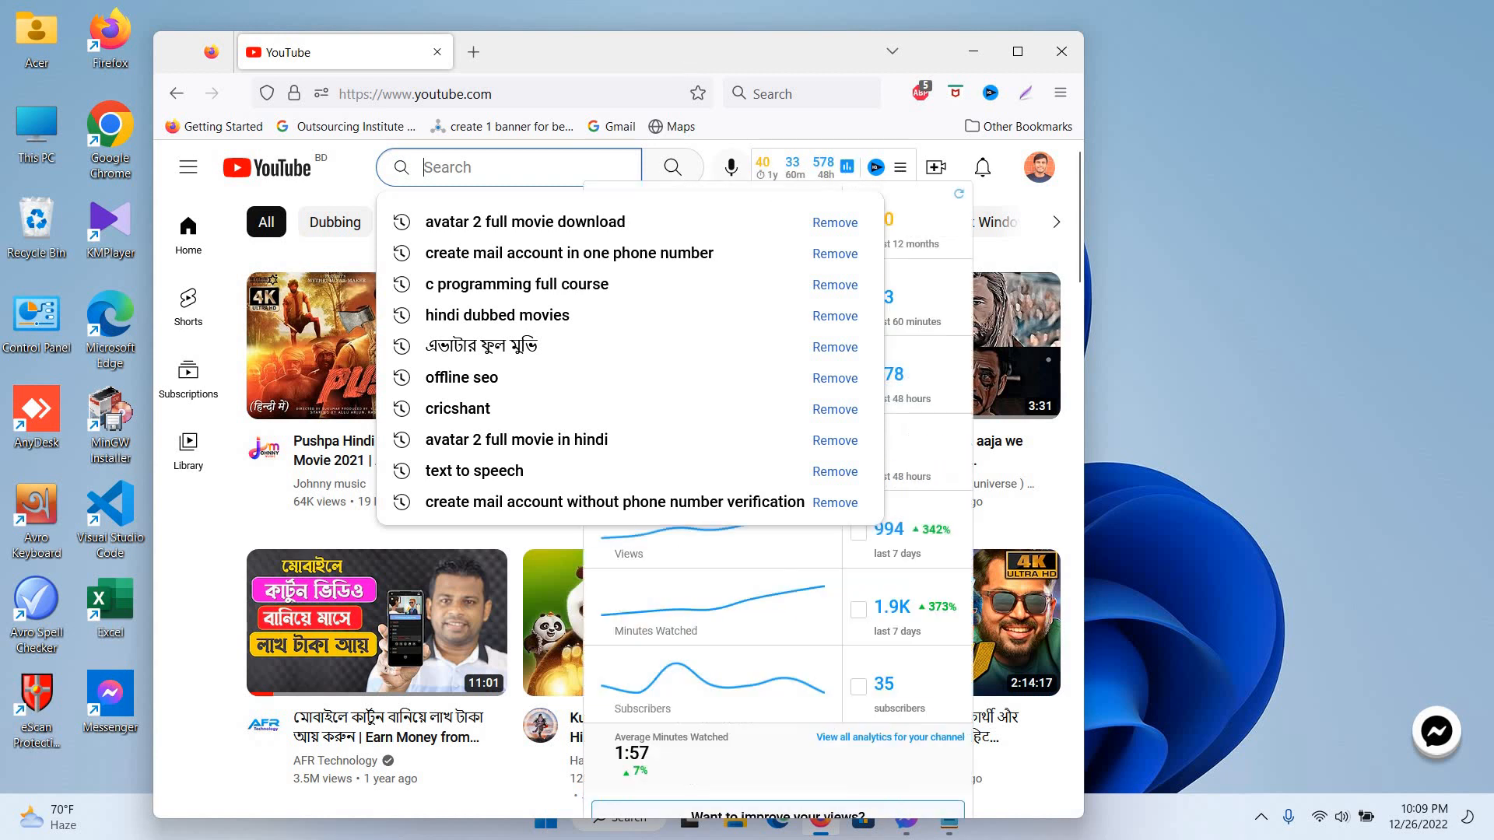
pyautogui.click(1018, 51)
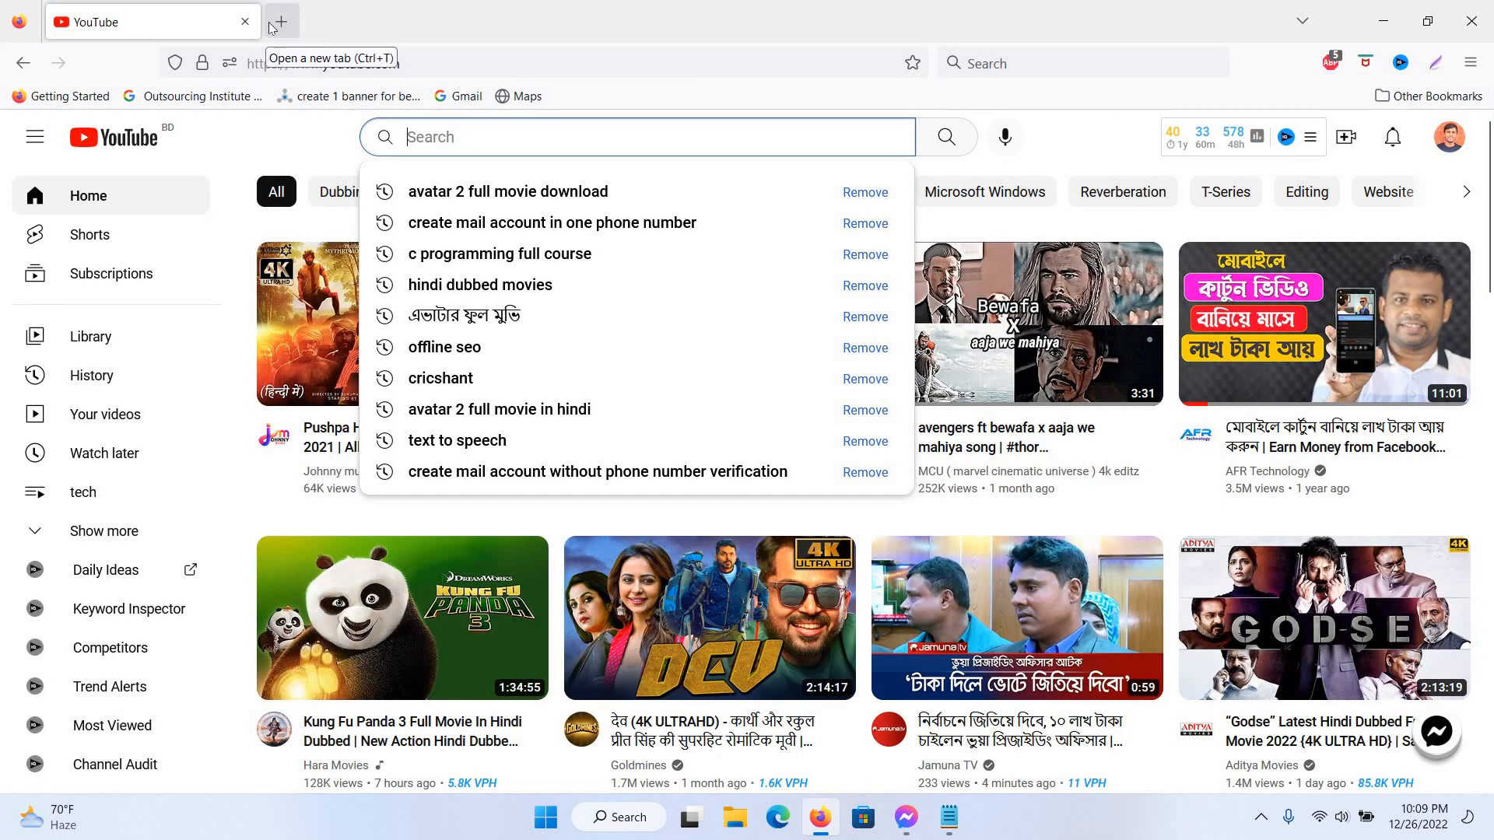
# - Search Google for "h support tools" in a new browser tab and open the H-supertools website
pyautogui.click(280, 22)
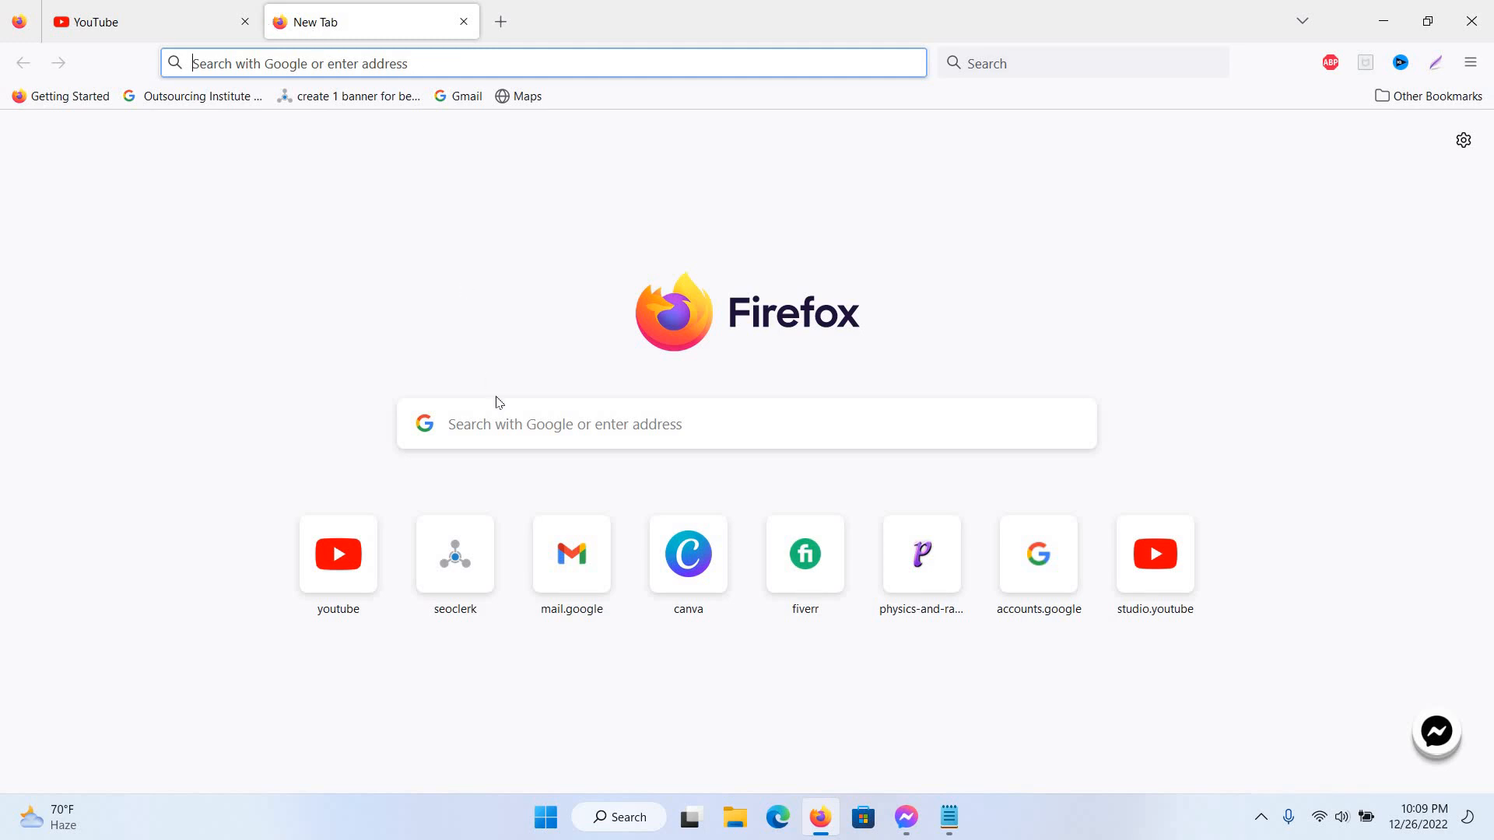
pyautogui.click(500, 421)
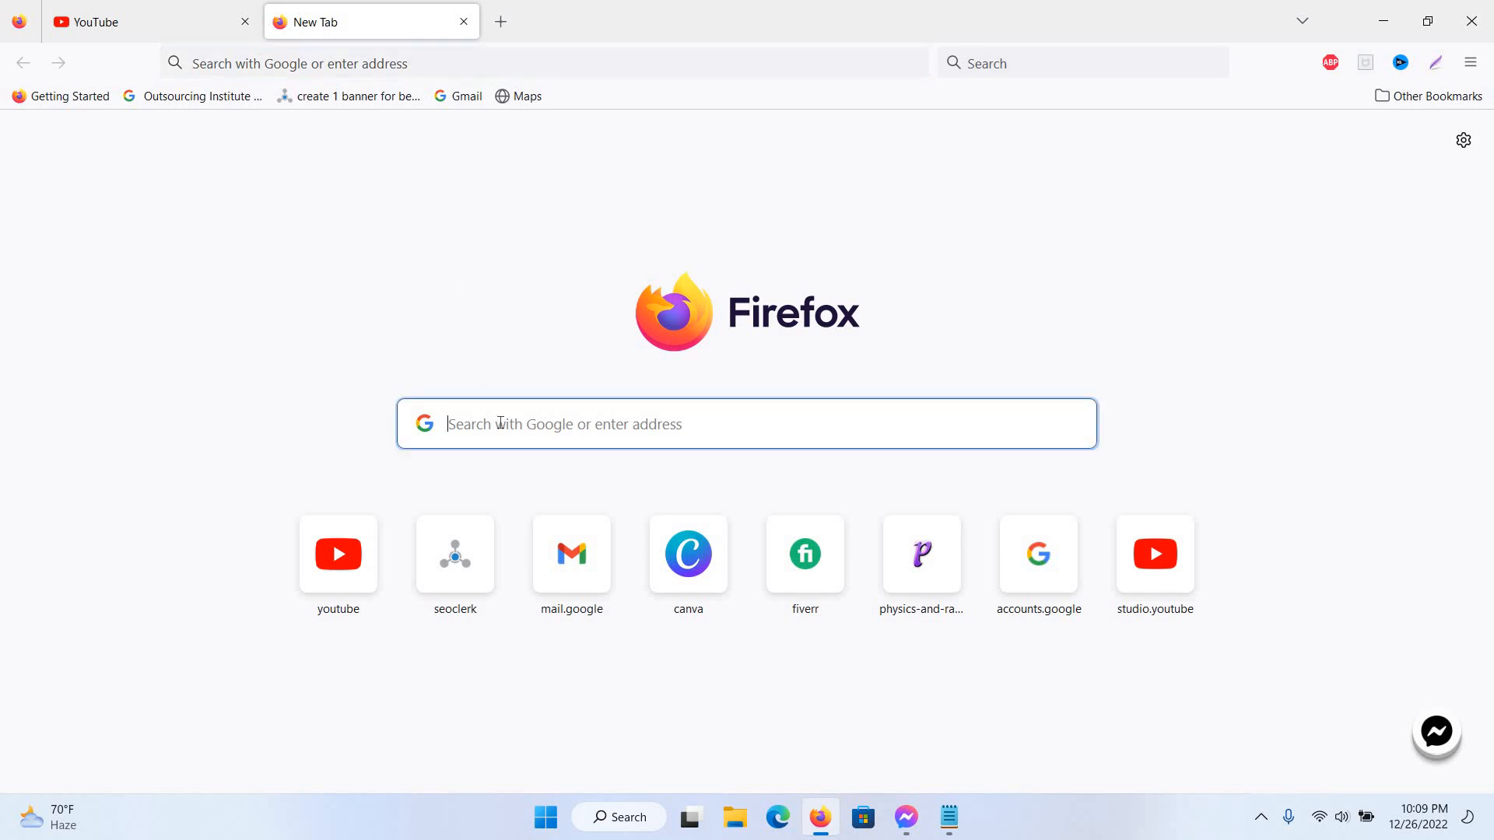
pyautogui.write('h')
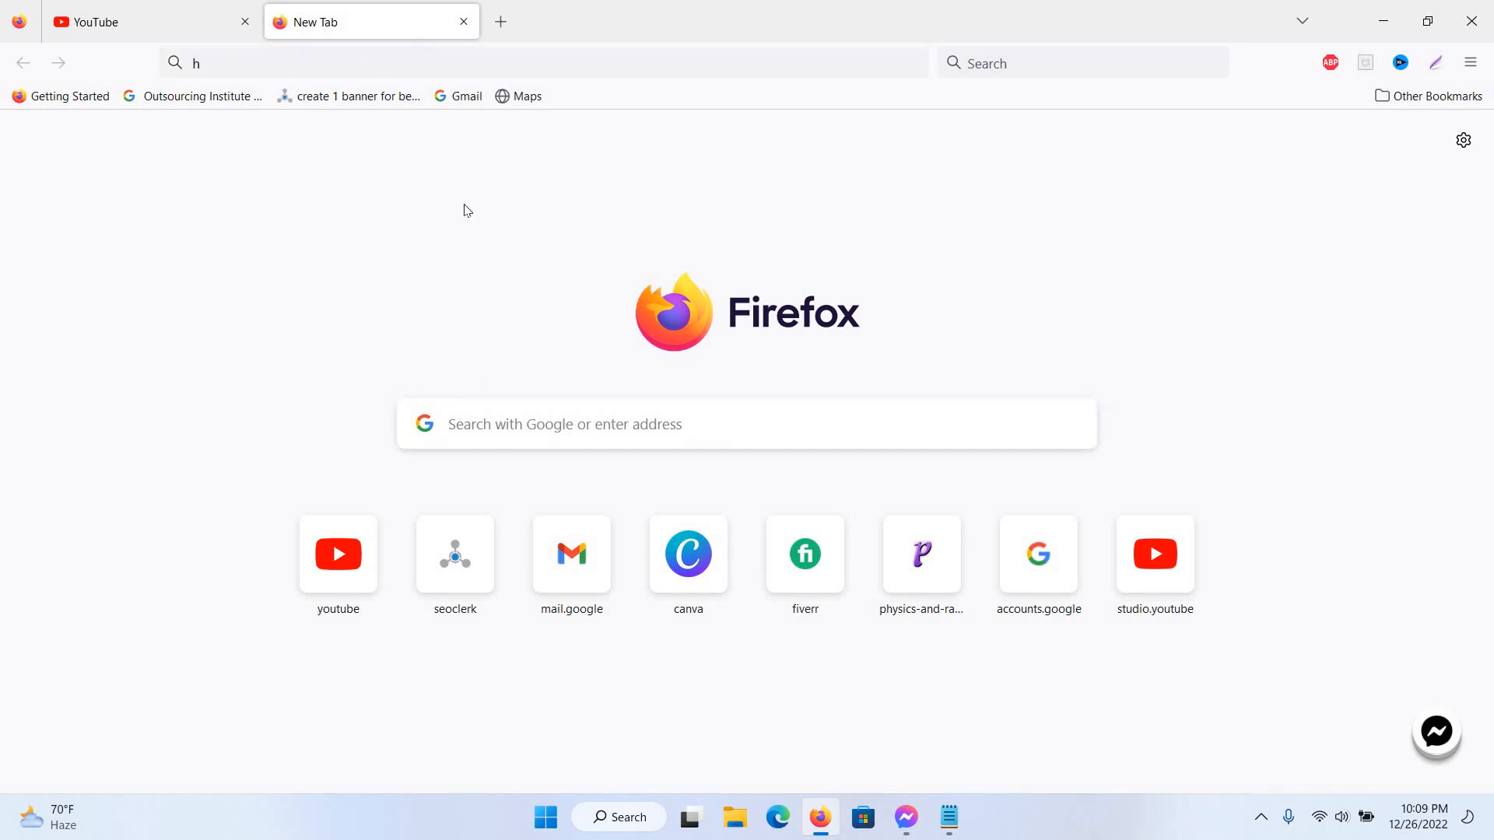
pyautogui.click(575, 431)
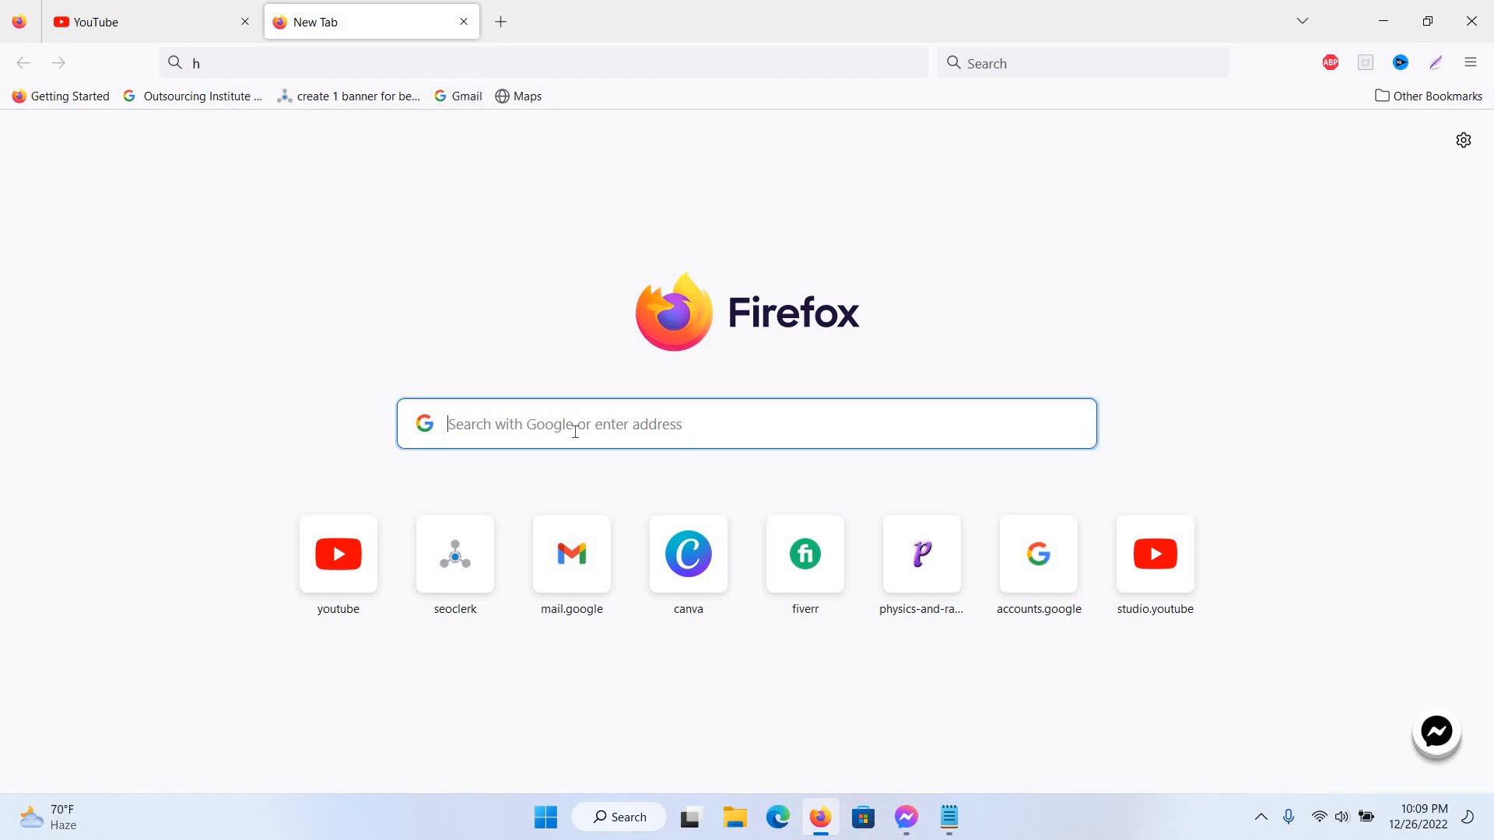
pyautogui.write('su')
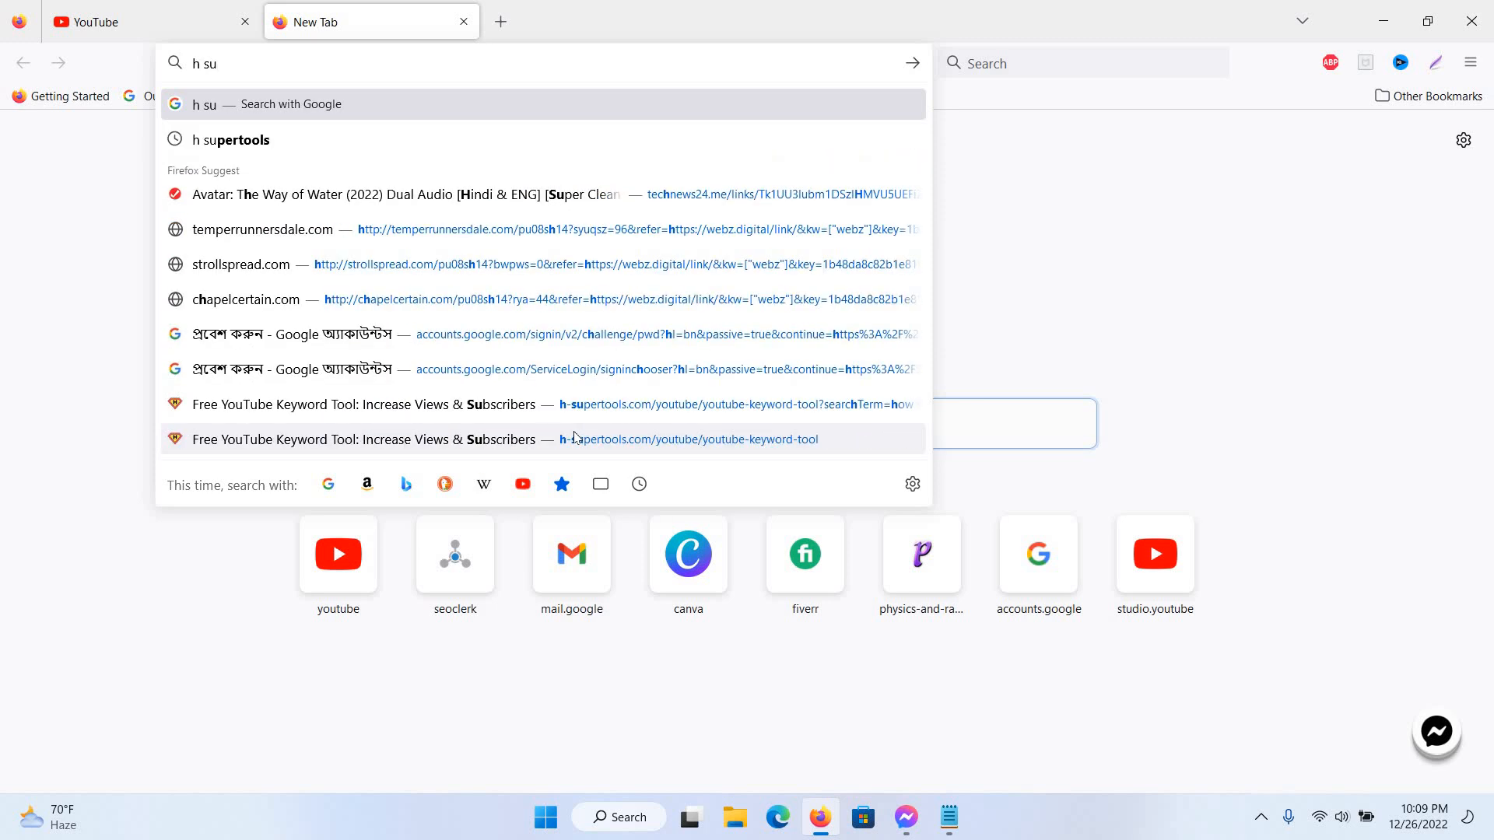
pyautogui.write('ppo')
pyautogui.click(229, 140)
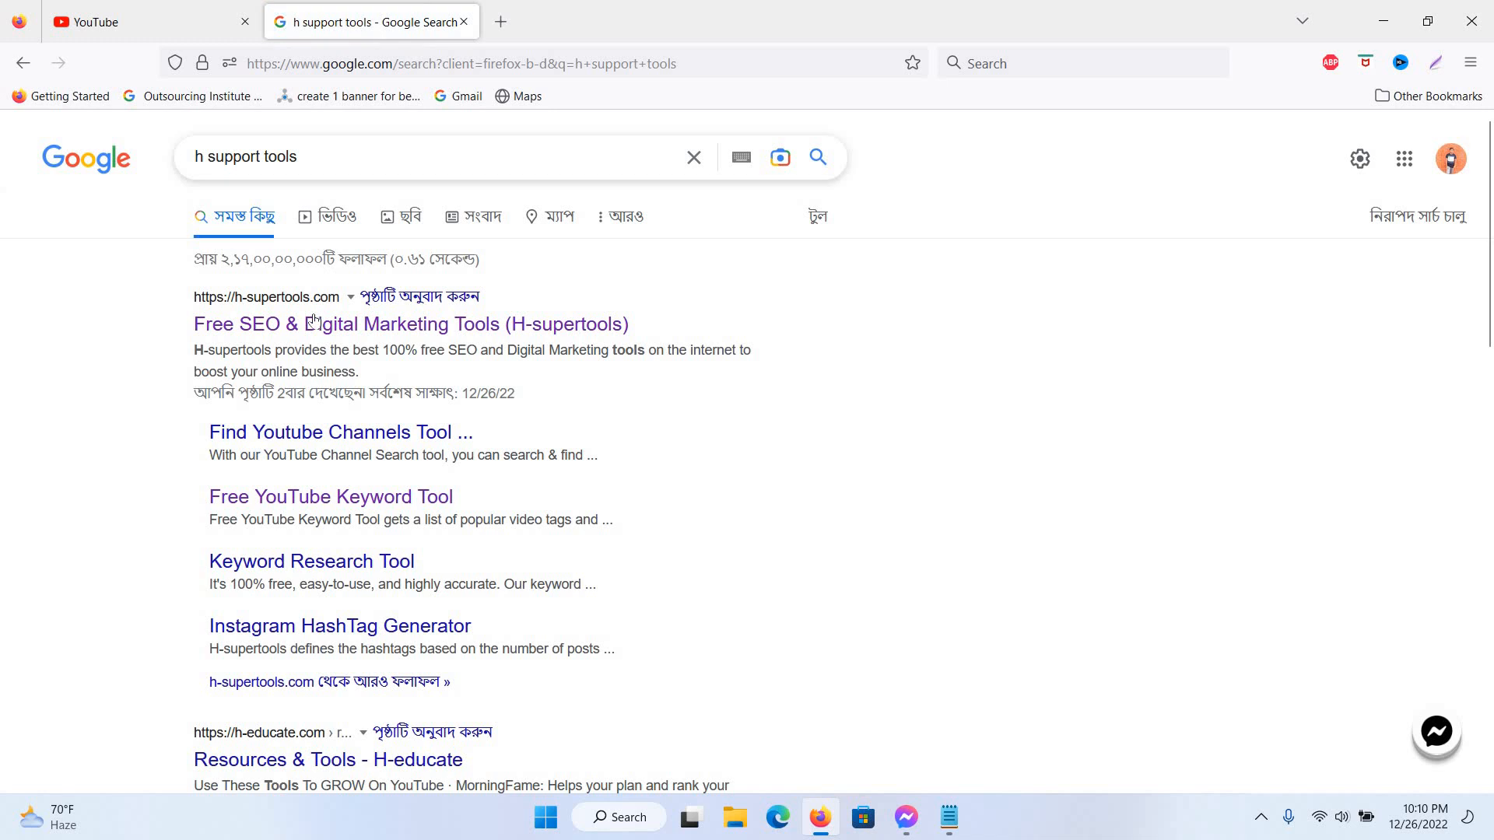
pyautogui.click(313, 325)
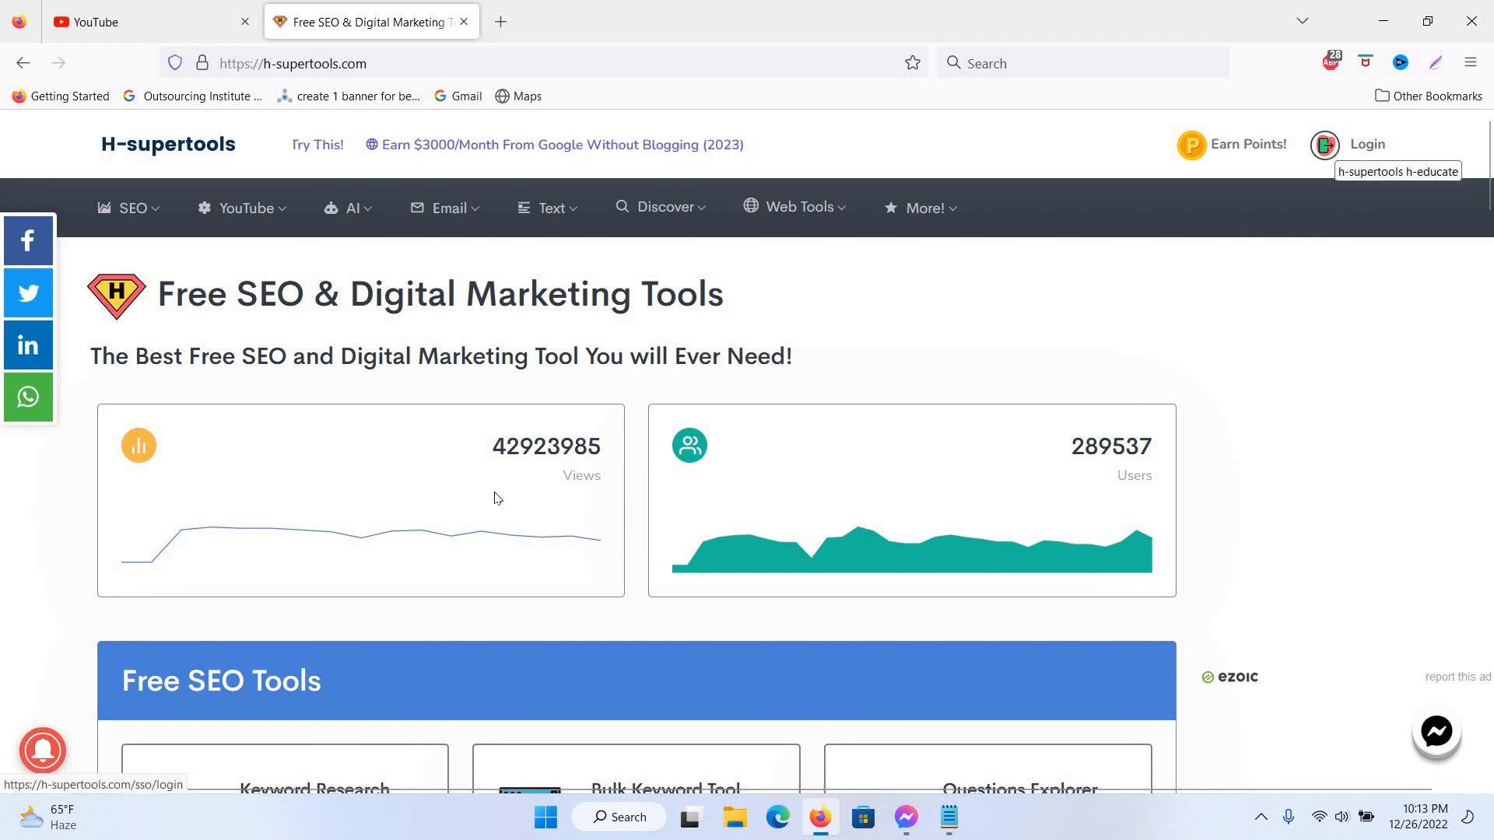
# - Open the SEO Keyword Research Tool on H-supertools and look over its search form and related keywords section
pyautogui.click(145, 216)
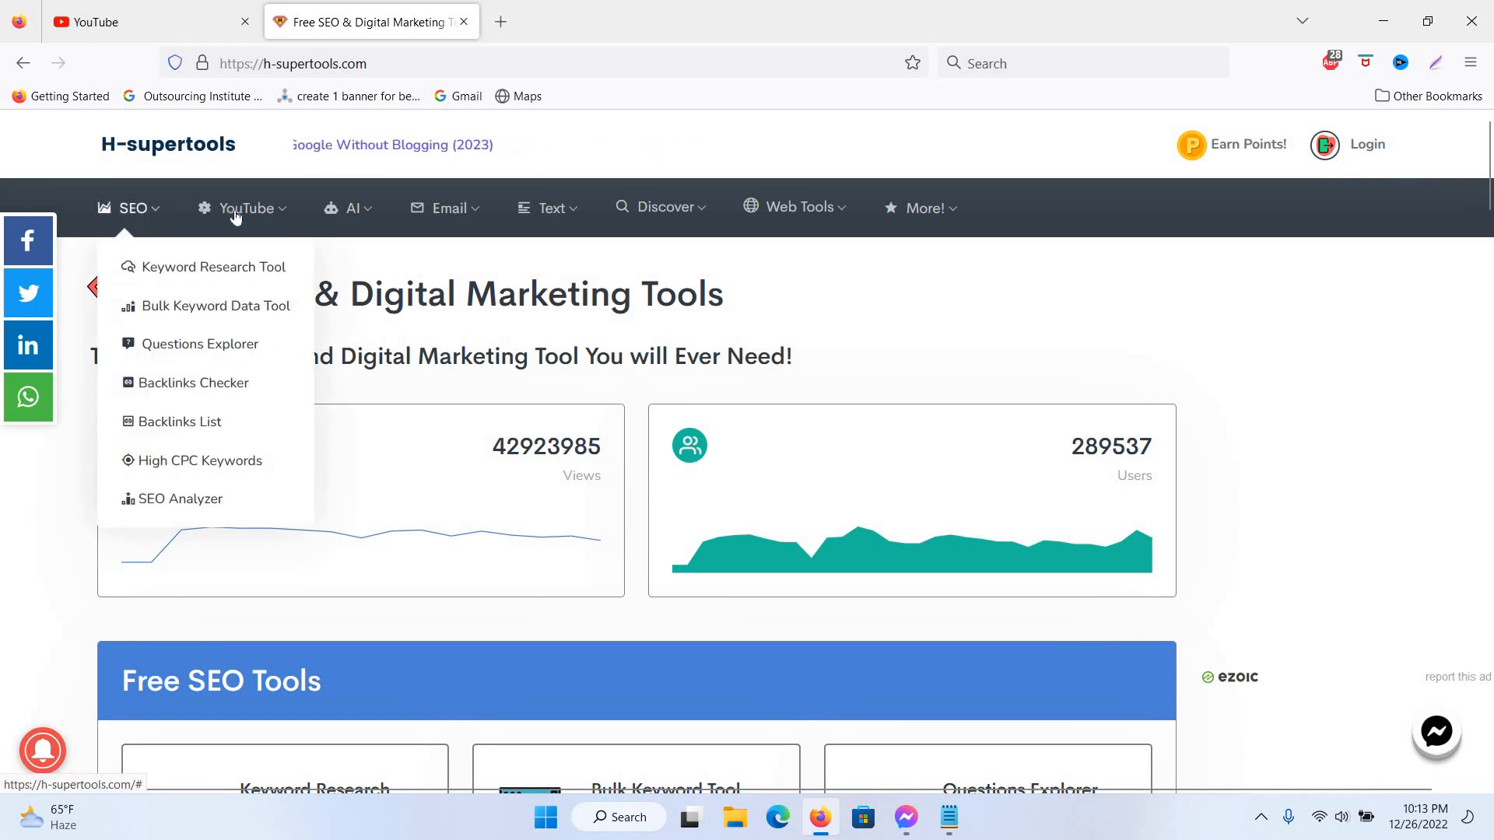
pyautogui.moveTo(149, 215)
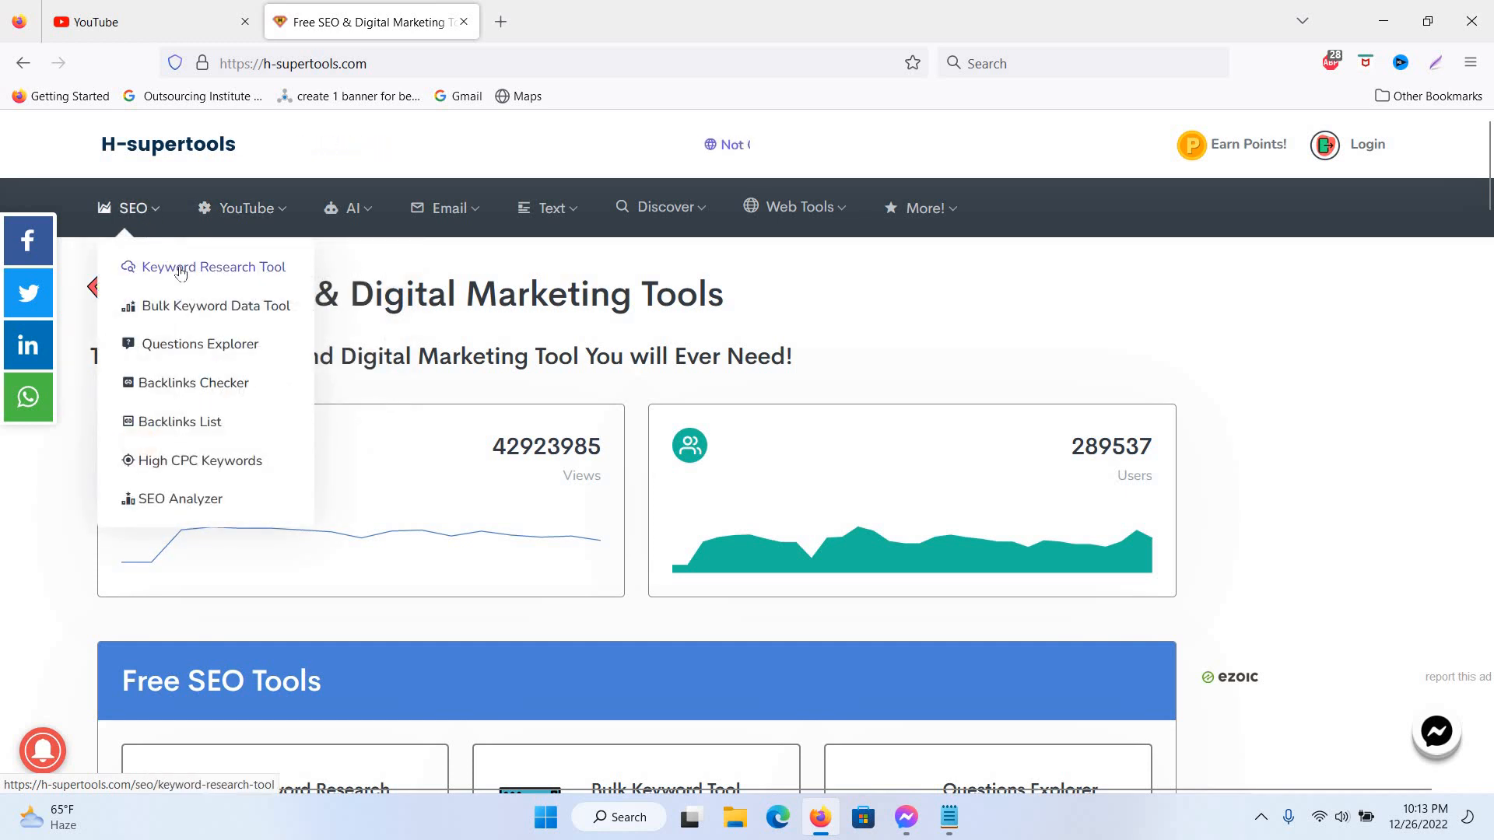
pyautogui.click(181, 268)
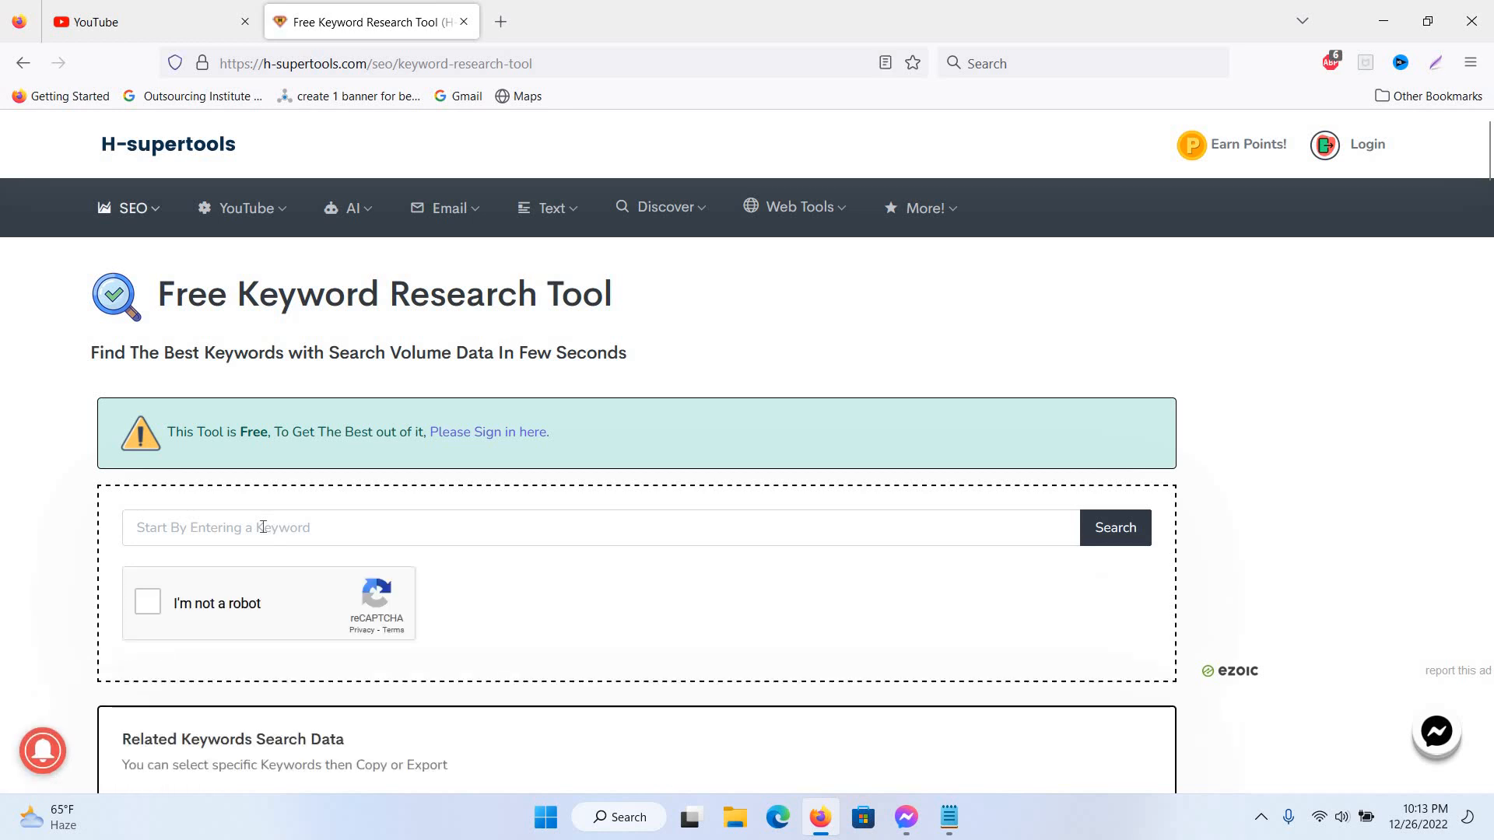
pyautogui.click(263, 527)
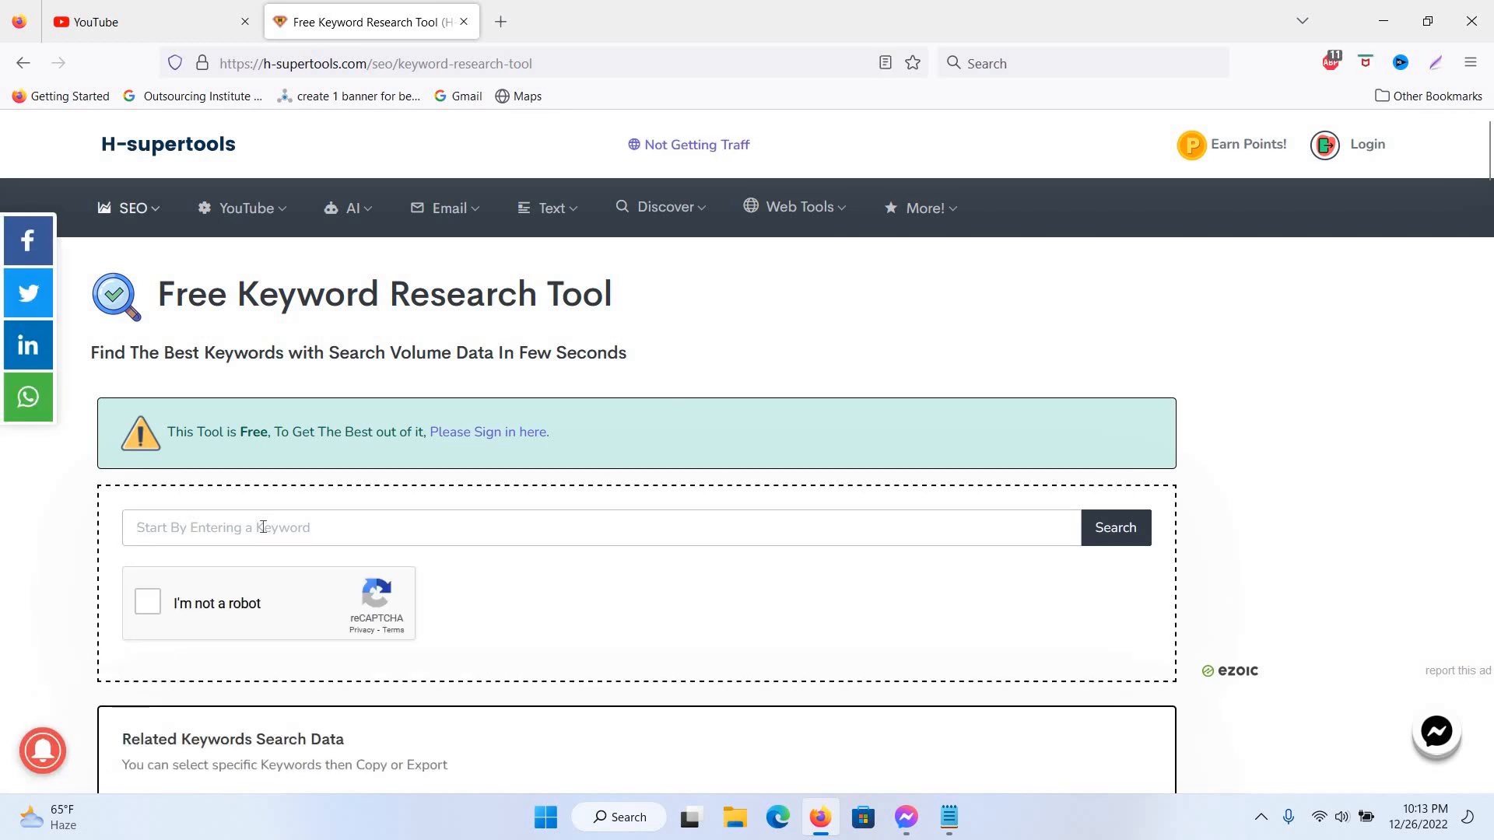
pyautogui.scroll(-5, 469, 448)
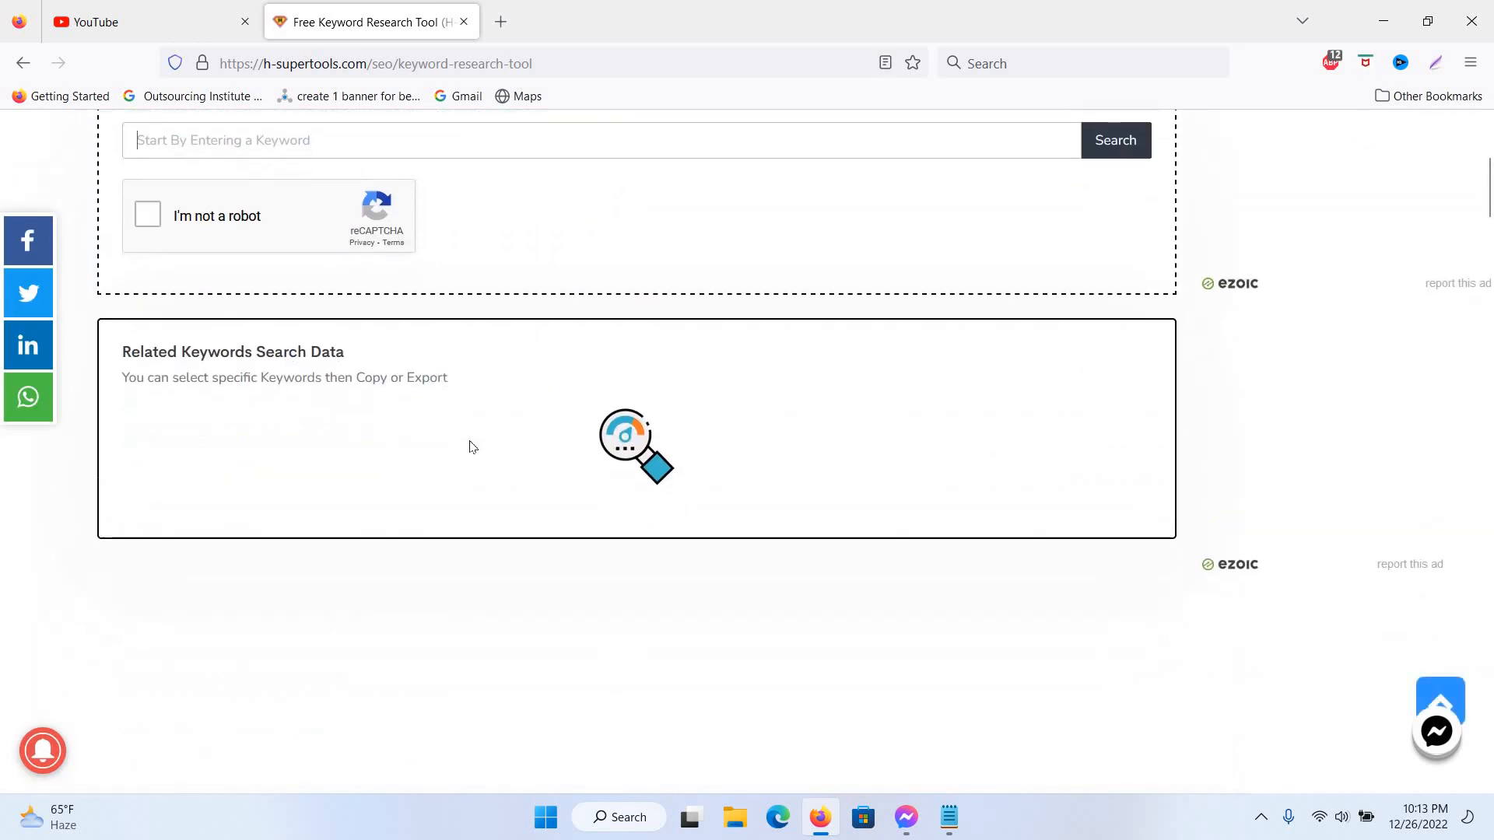
pyautogui.scroll(5, 470, 448)
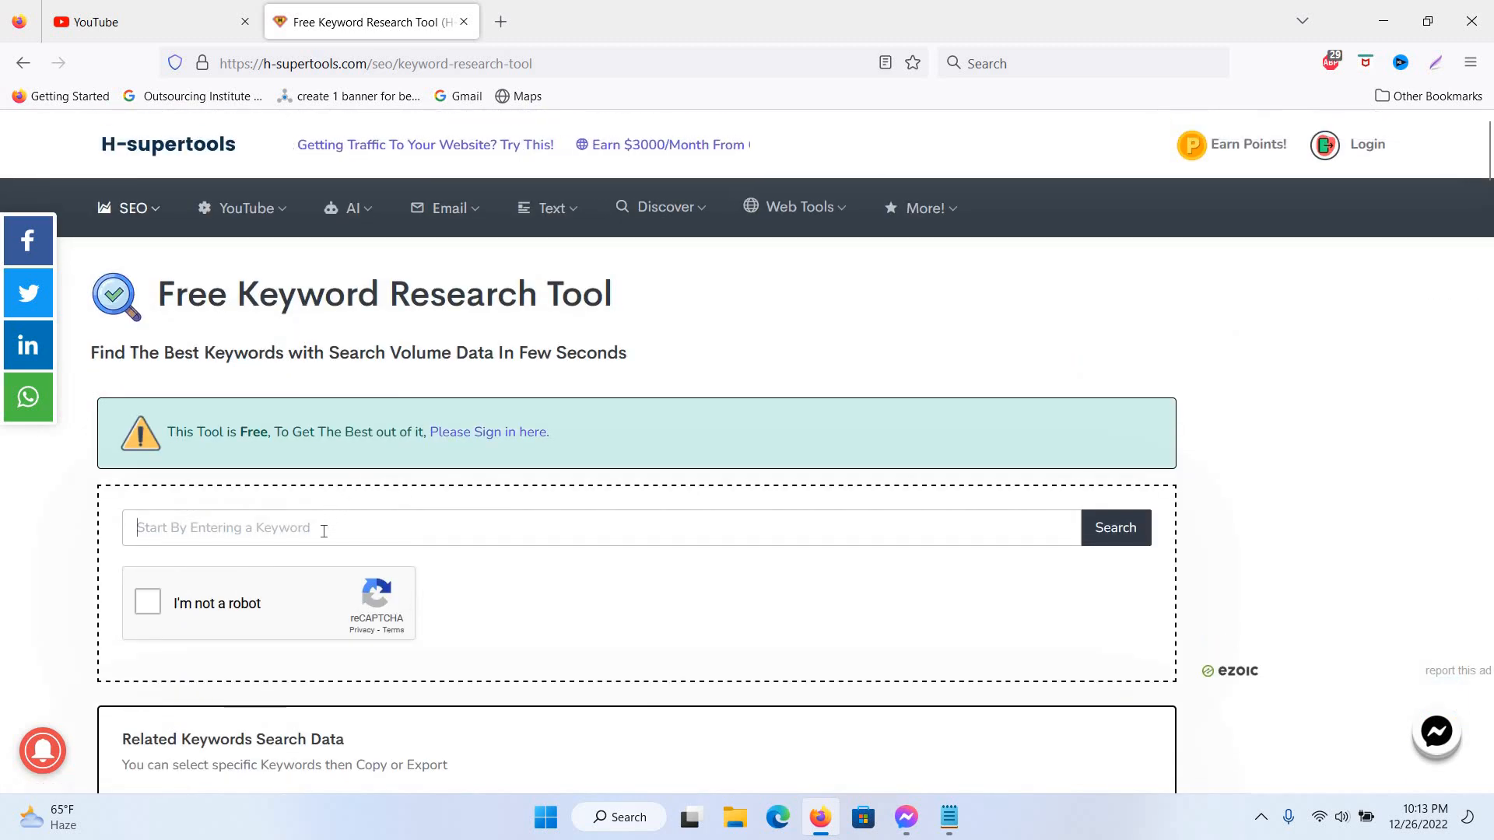
# - Open the YouTube Keyword Tool on H-supertools and look up the keyword "how to add vidiq on chrome"
pyautogui.click(237, 208)
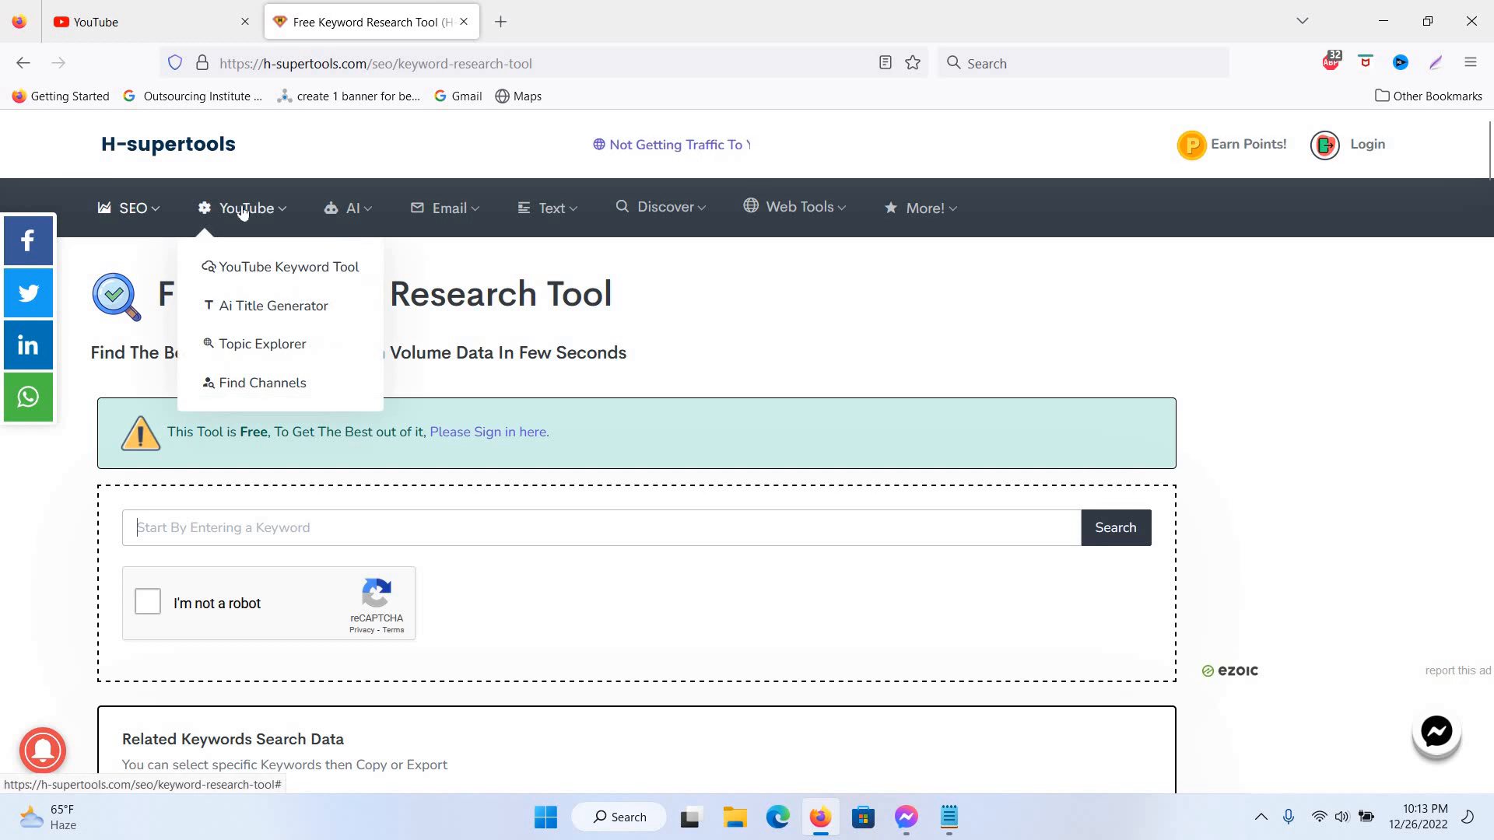
pyautogui.click(264, 270)
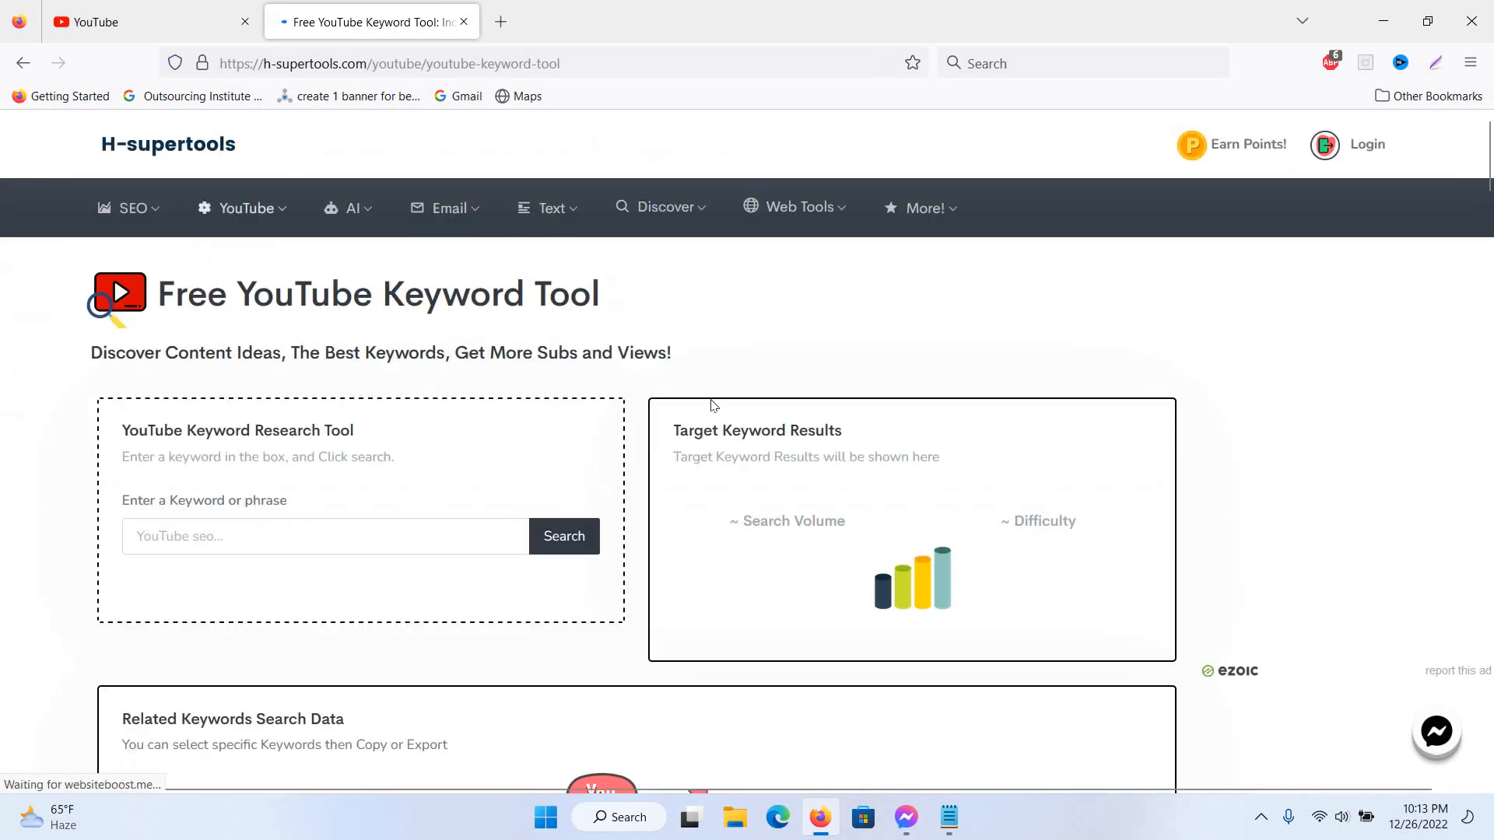
pyautogui.scroll(-1, 477, 513)
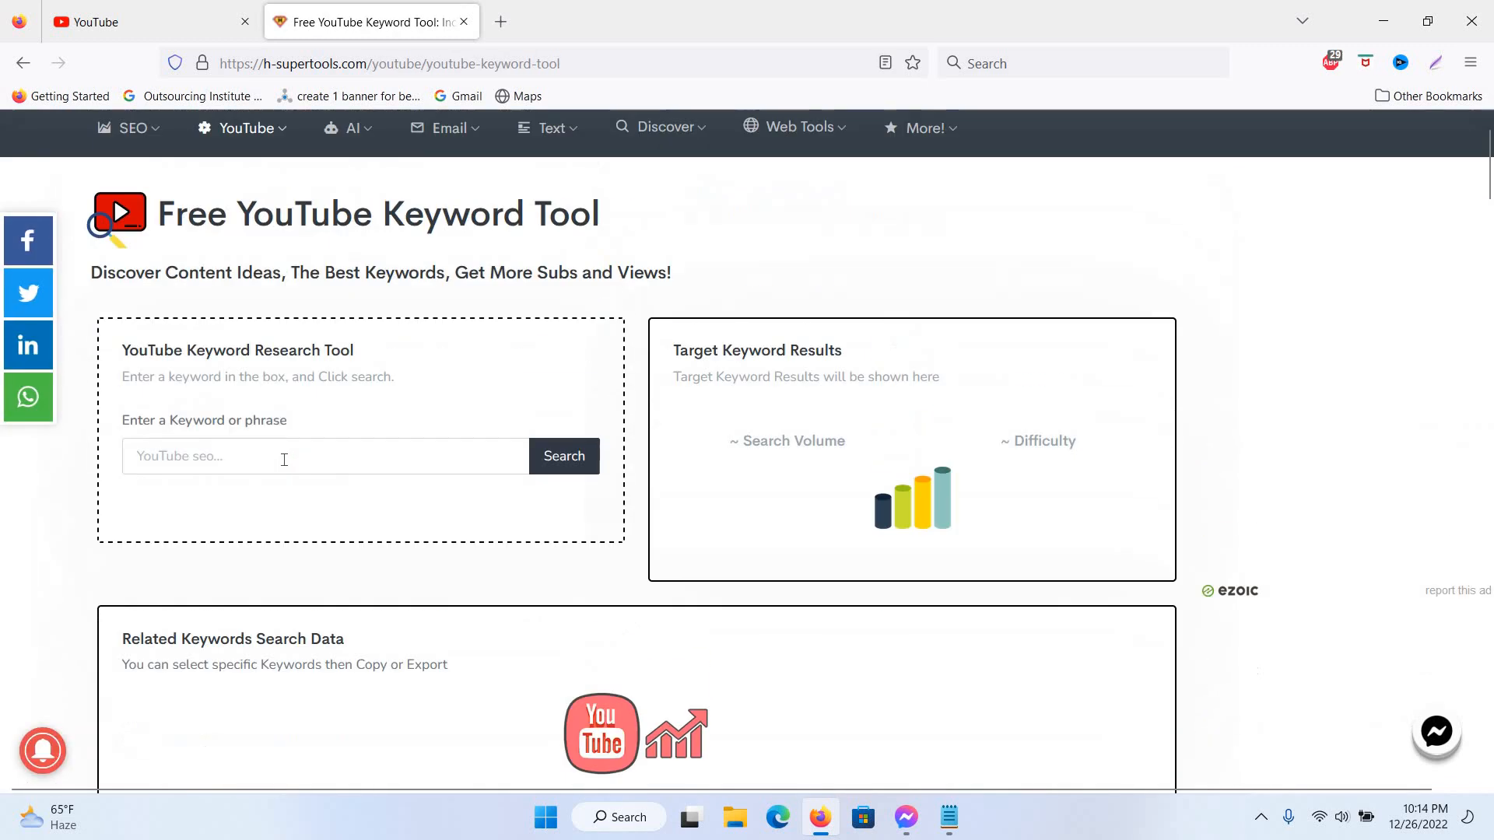
pyautogui.click(284, 459)
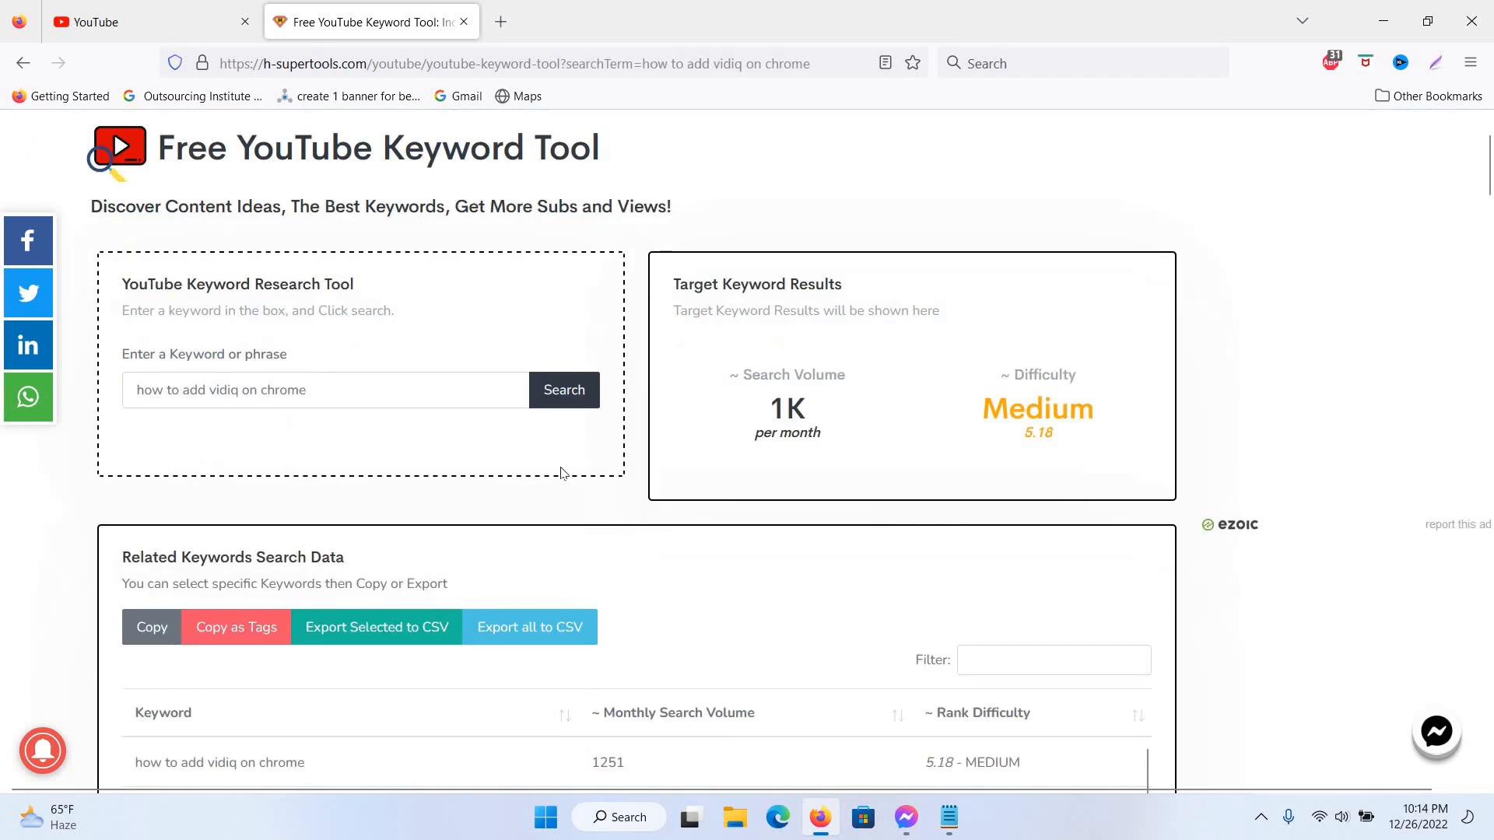
# - Look through the related keywords table for "how to add vidiq on chrome", comparing monthly search volume and rank difficulty
pyautogui.scroll(-5, 563, 474)
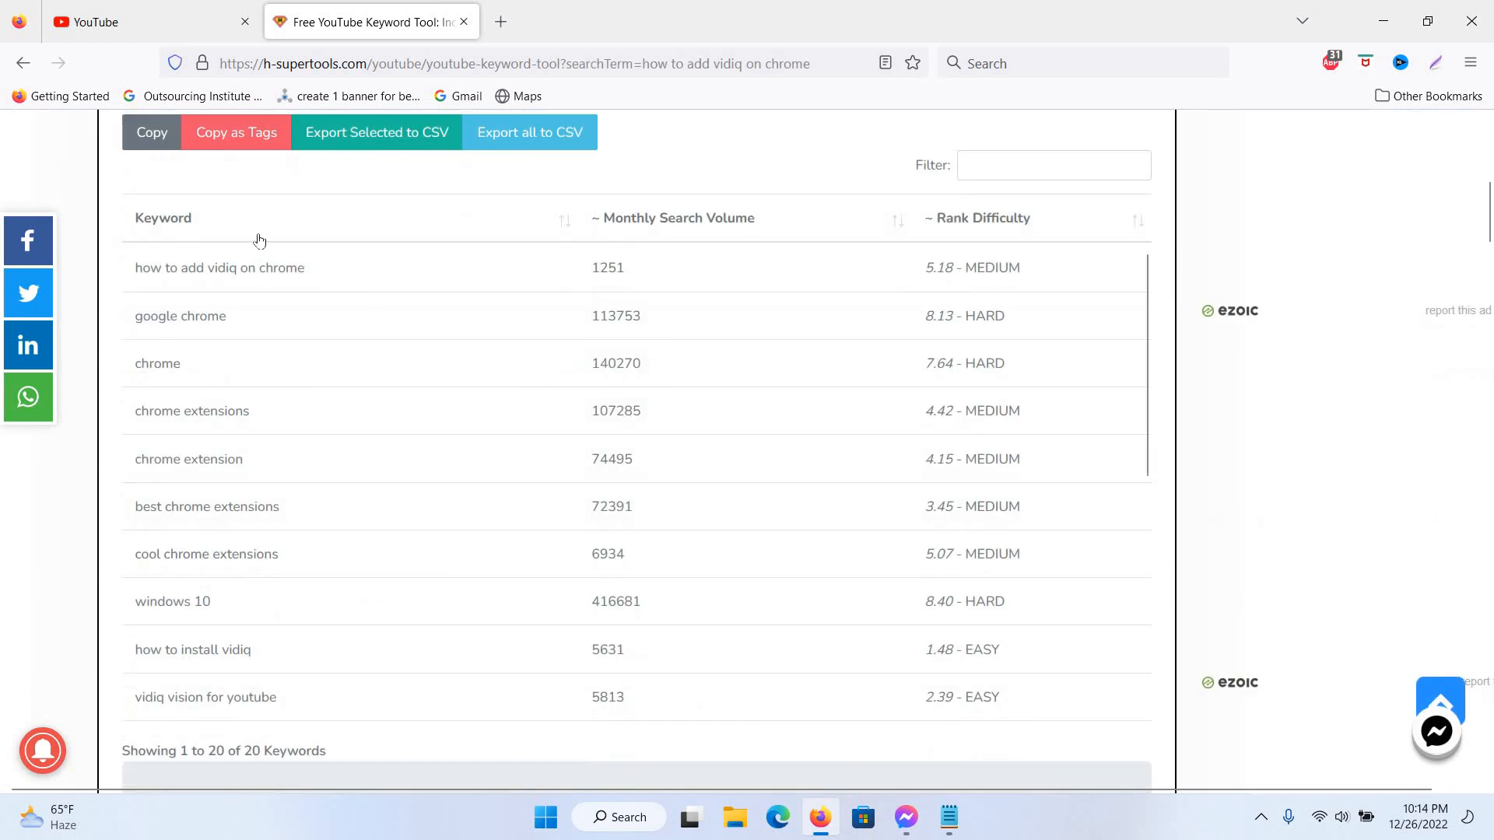
pyautogui.scroll(2, 178, 319)
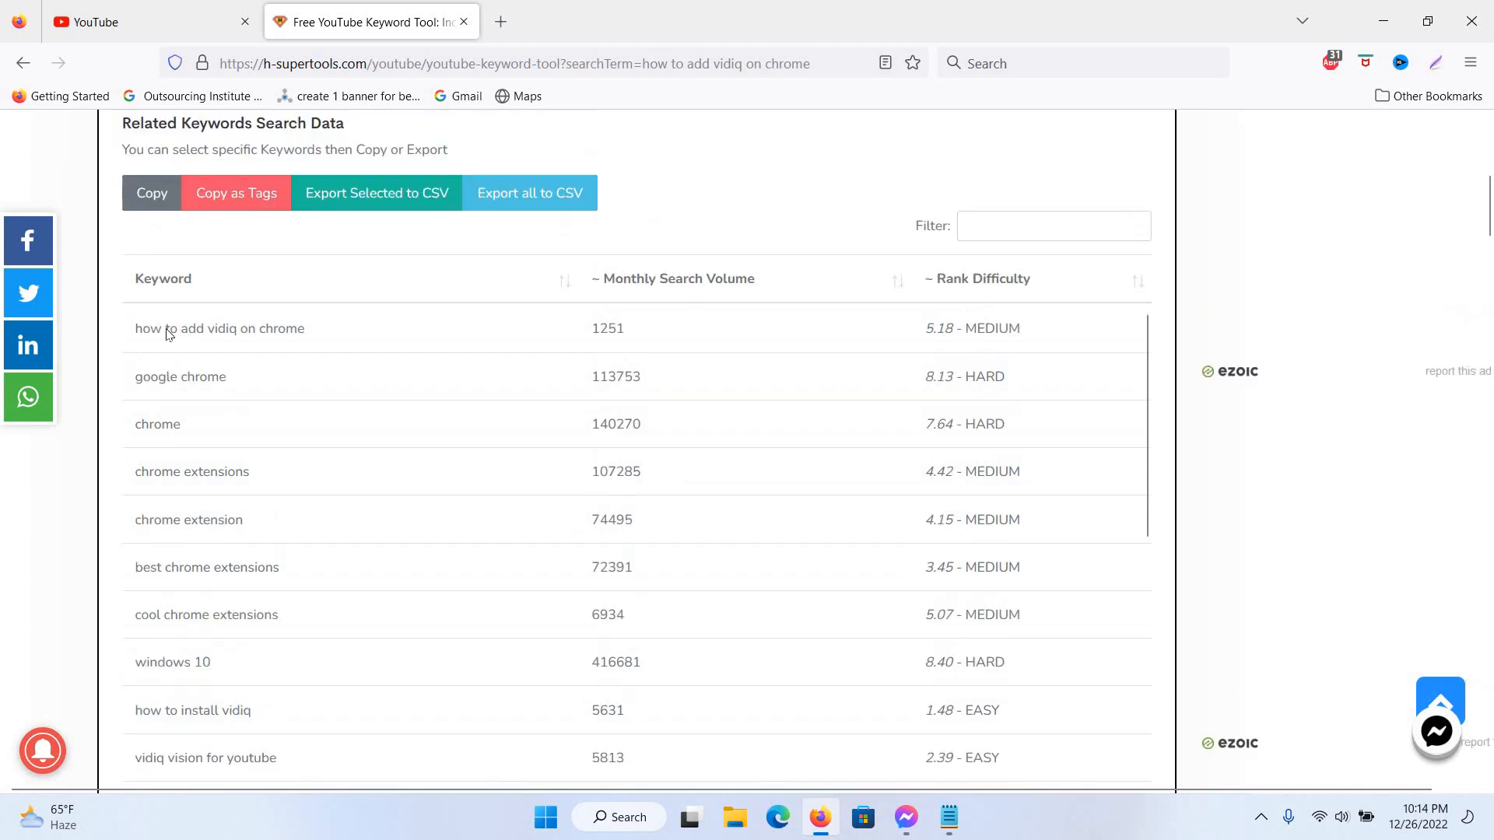
pyautogui.scroll(-1, 169, 366)
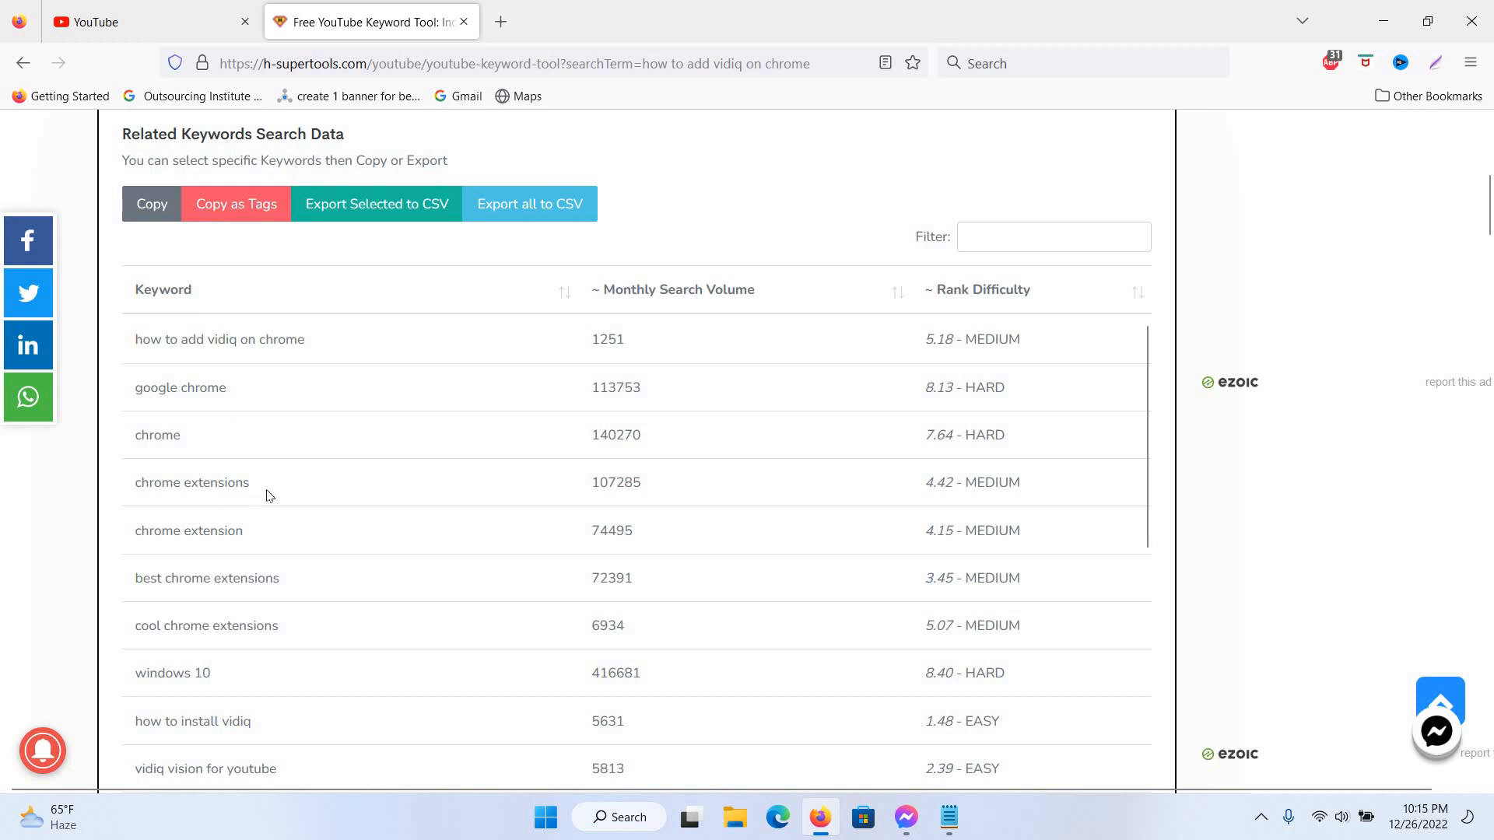
pyautogui.scroll(-2, 207, 457)
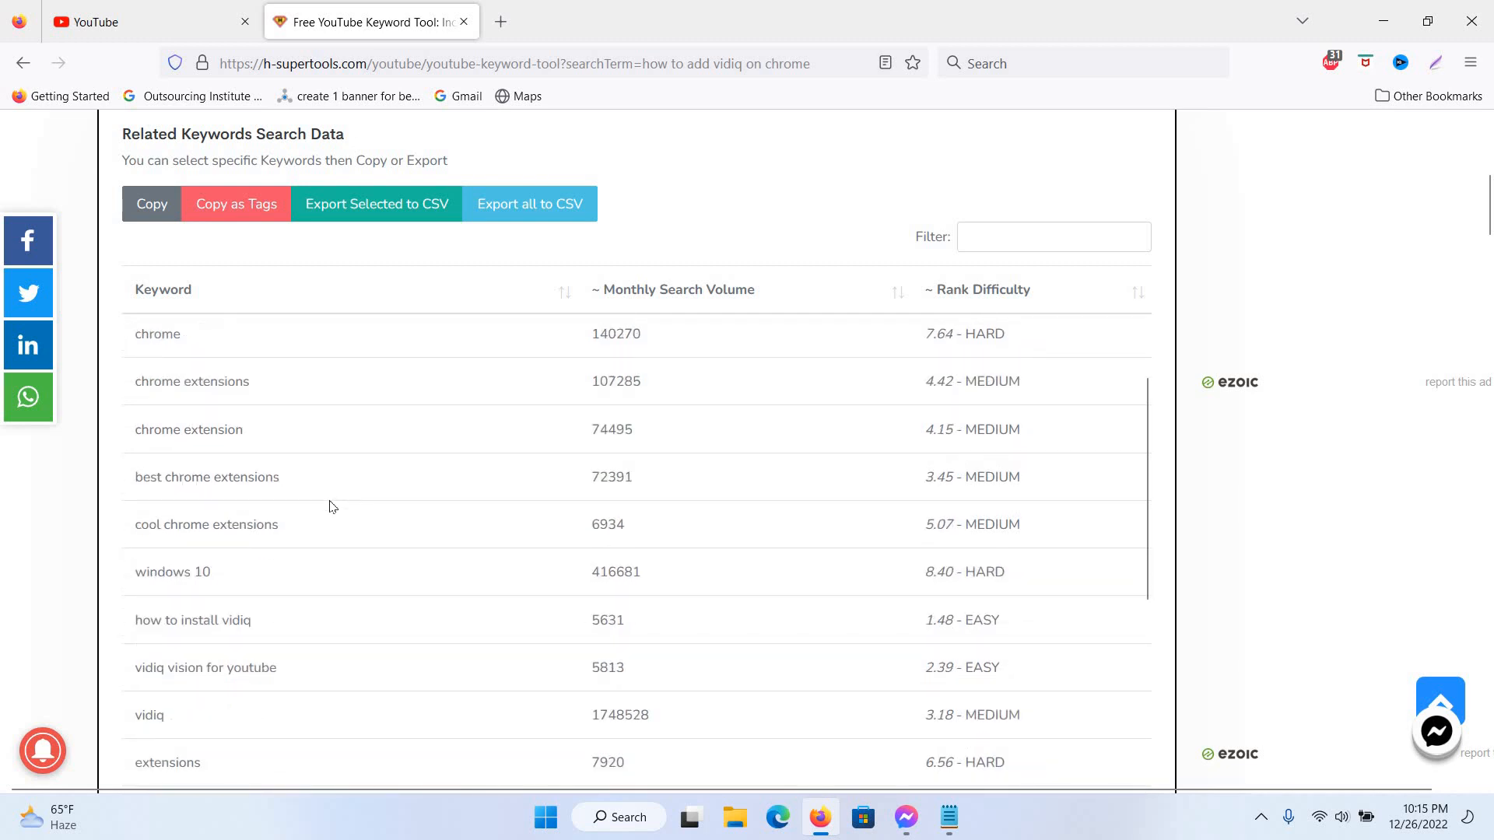
pyautogui.scroll(-2, 148, 589)
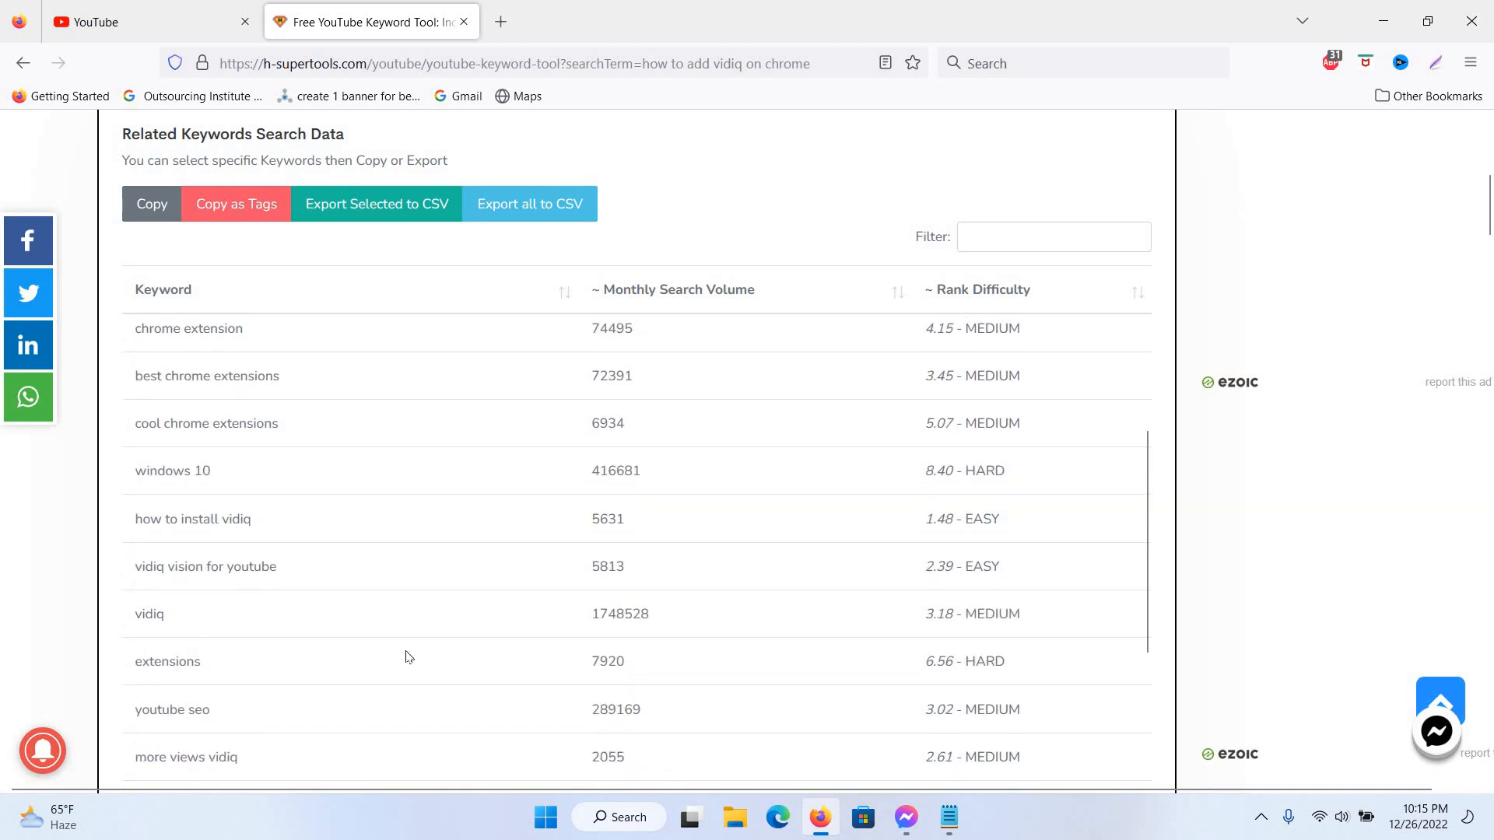
pyautogui.scroll(4, 408, 657)
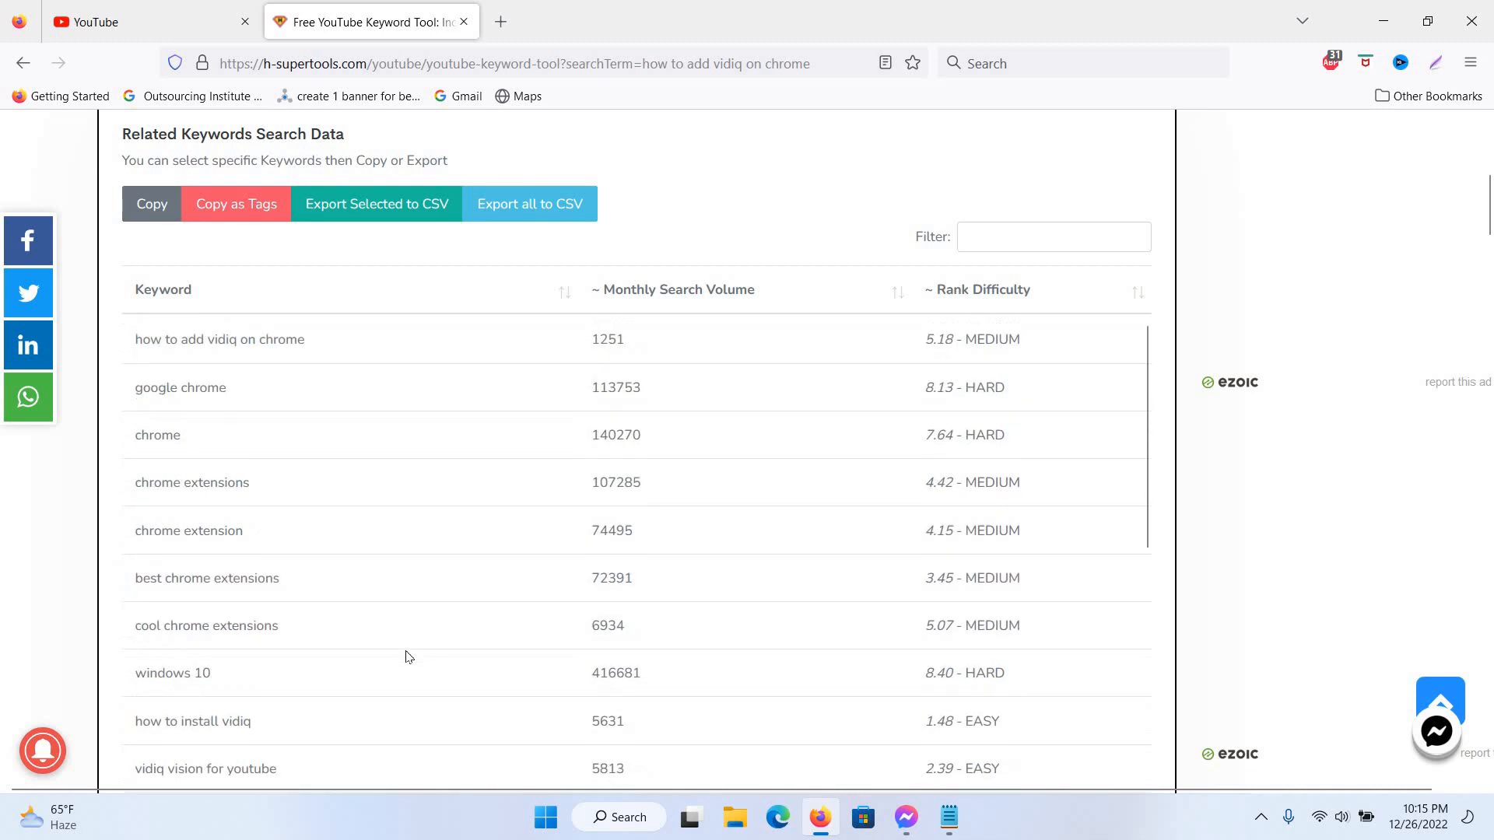
pyautogui.scroll(3, 408, 657)
pyautogui.scroll(-8, 409, 657)
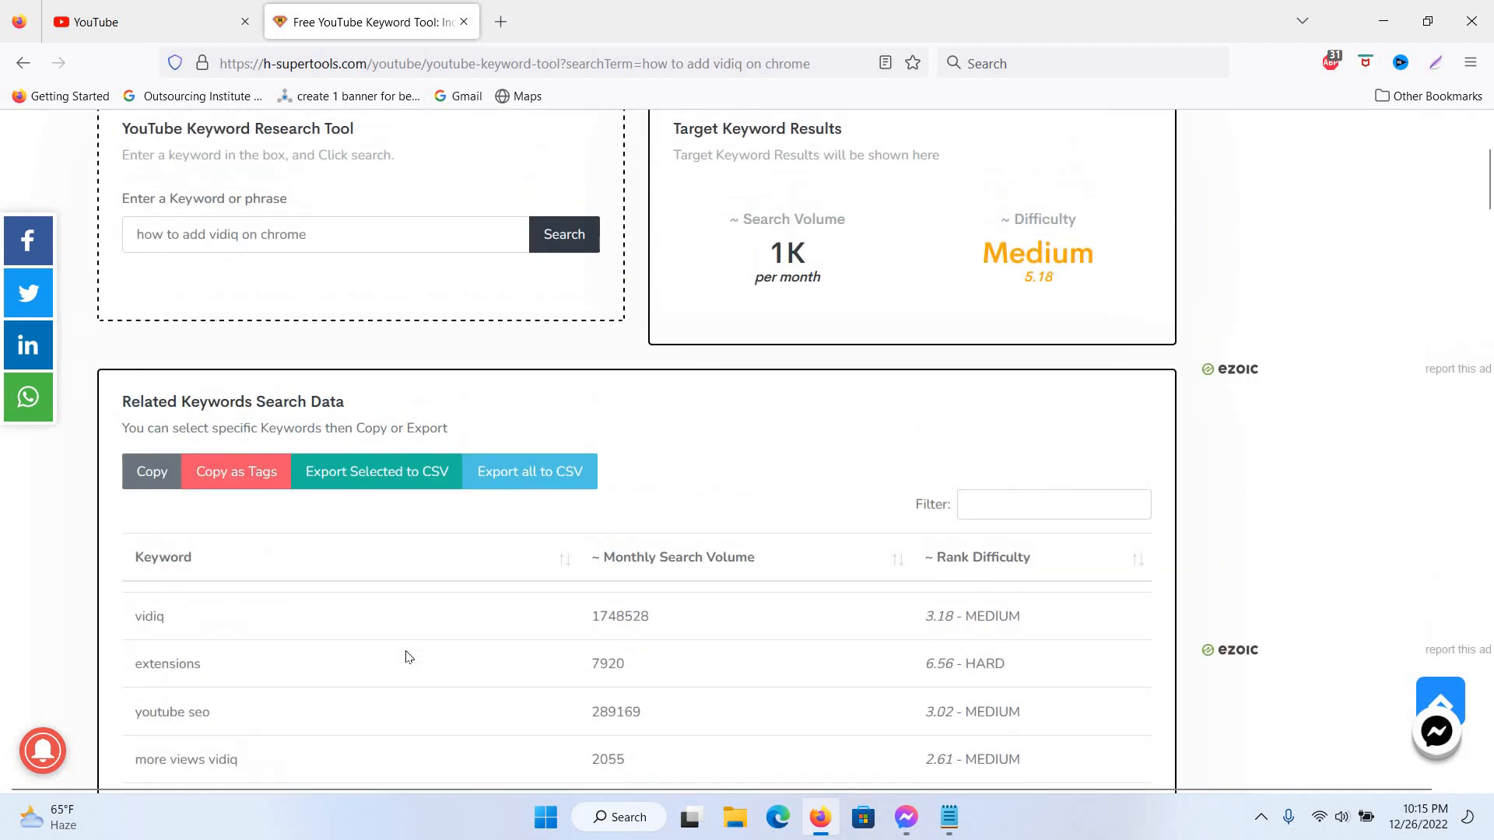
pyautogui.scroll(-4, 408, 658)
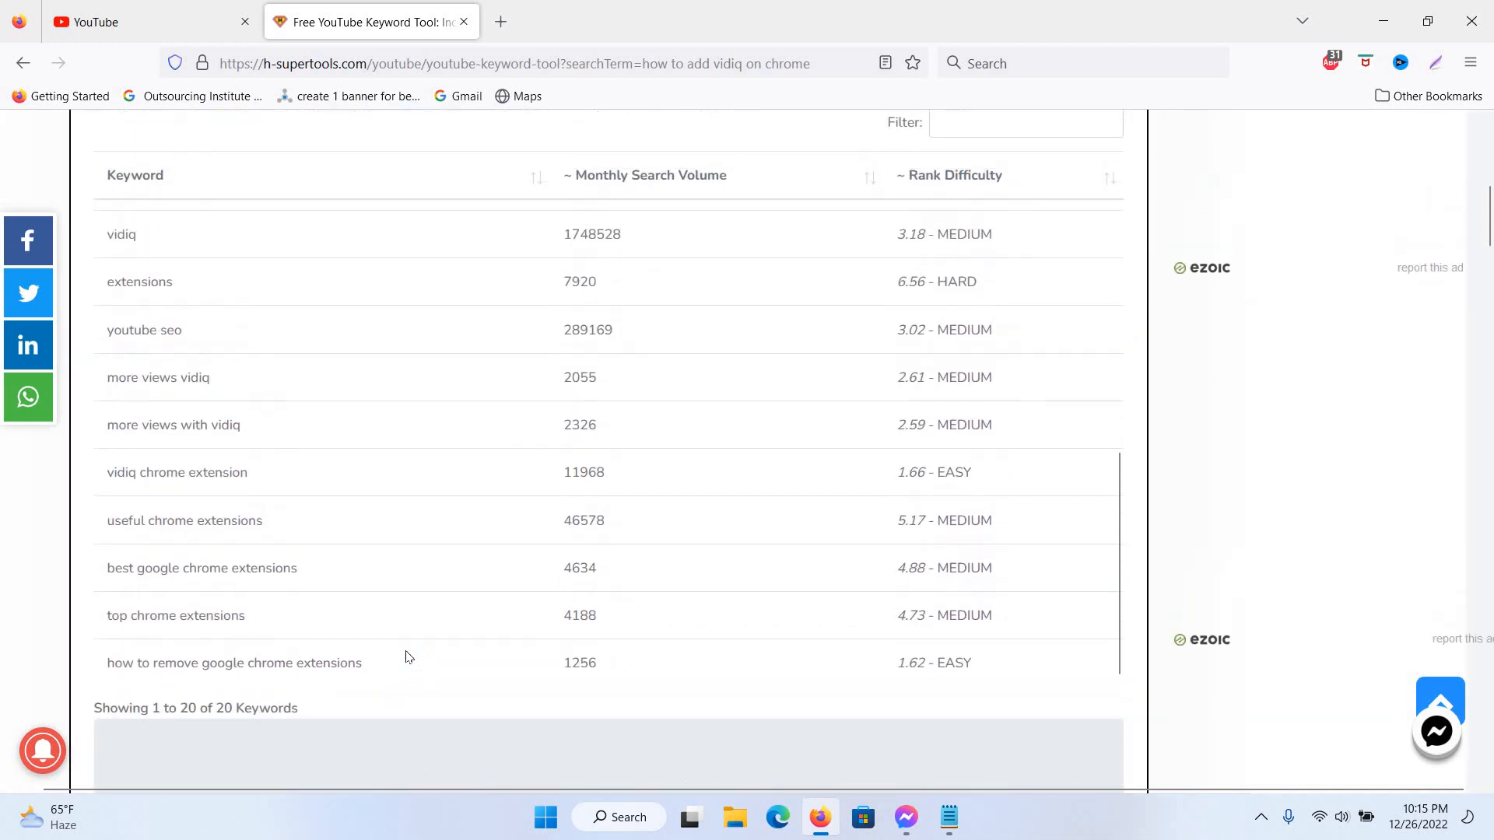
pyautogui.scroll(3, 409, 658)
pyautogui.scroll(-3, 406, 657)
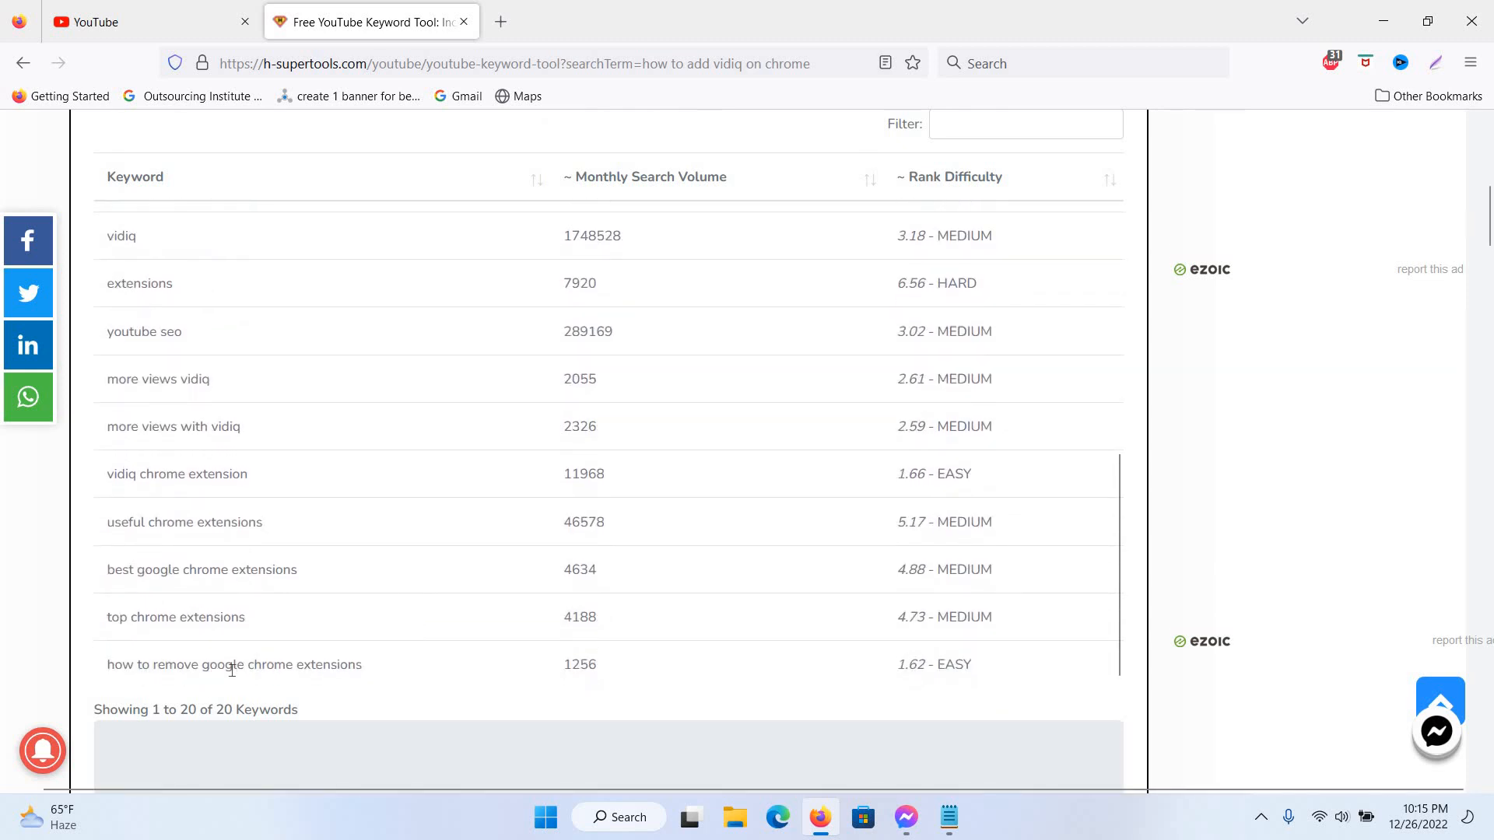
# - Select the related keywords from "how to remove google chrome extensions" up to "more views vidiq" and copy them as tags
pyautogui.click(220, 650)
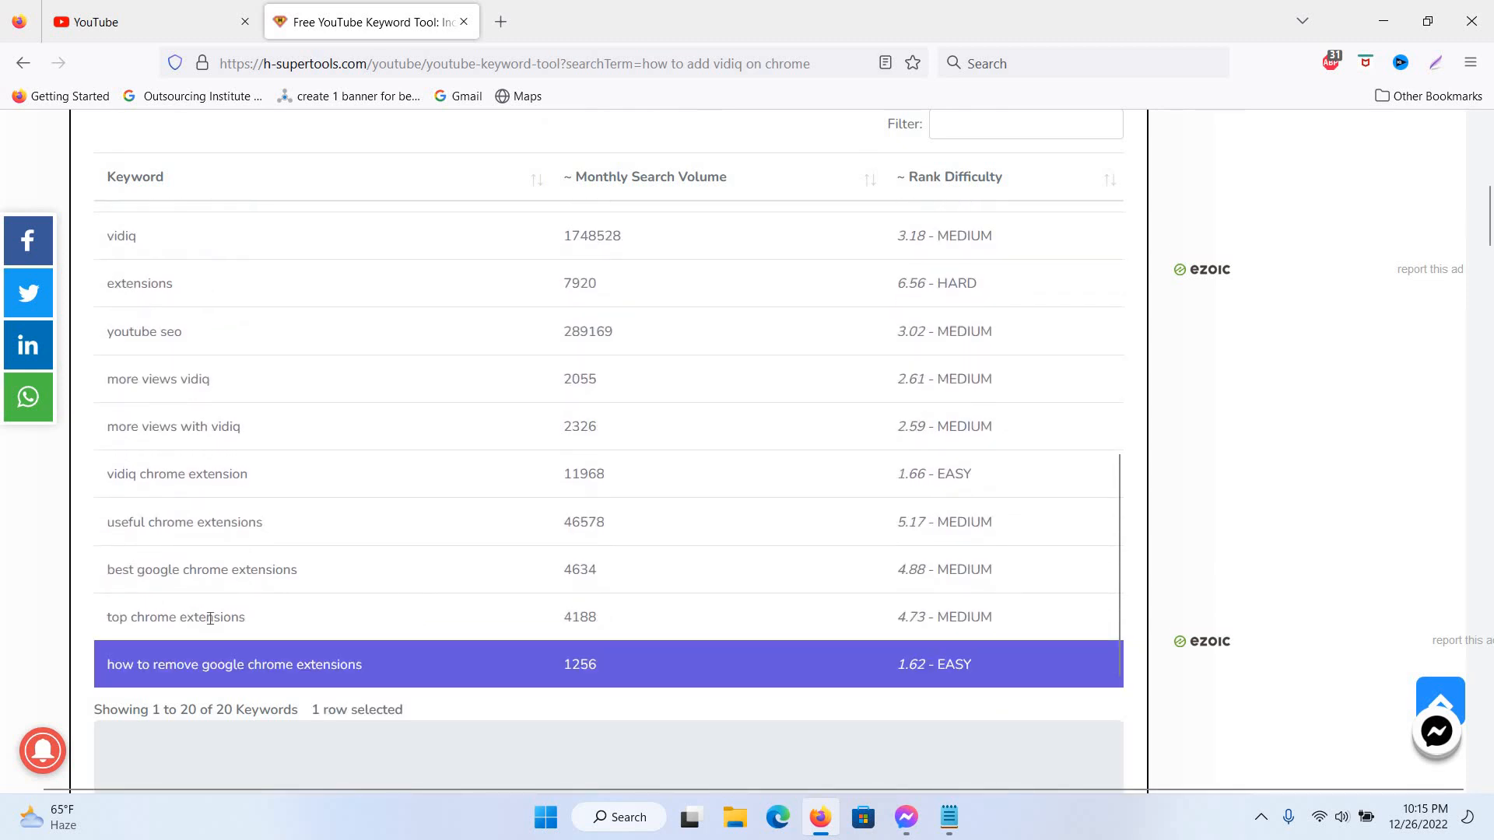
pyautogui.click(209, 611)
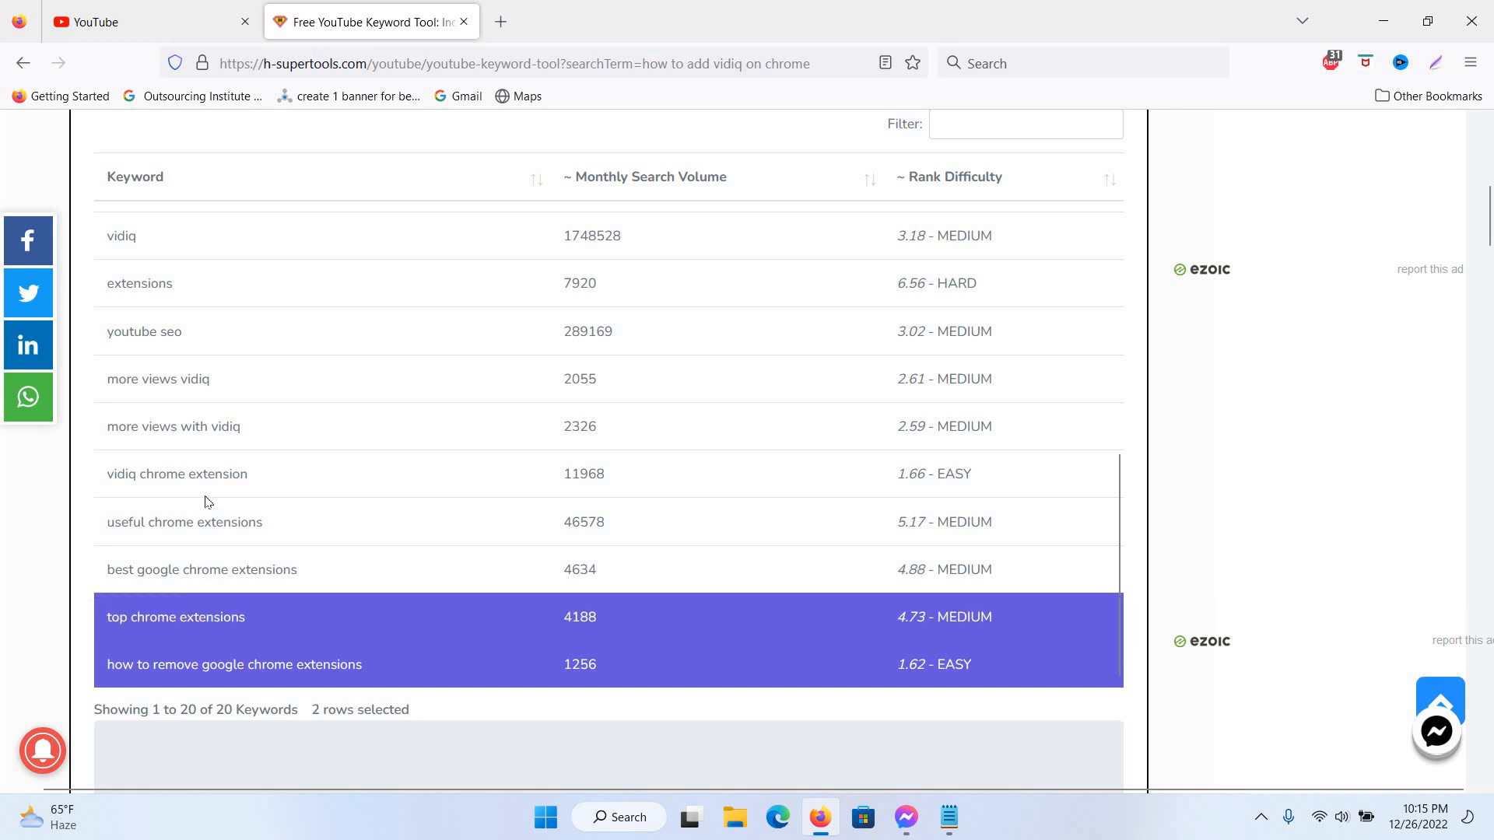
pyautogui.click(206, 562)
pyautogui.click(203, 516)
pyautogui.click(203, 471)
pyautogui.click(208, 428)
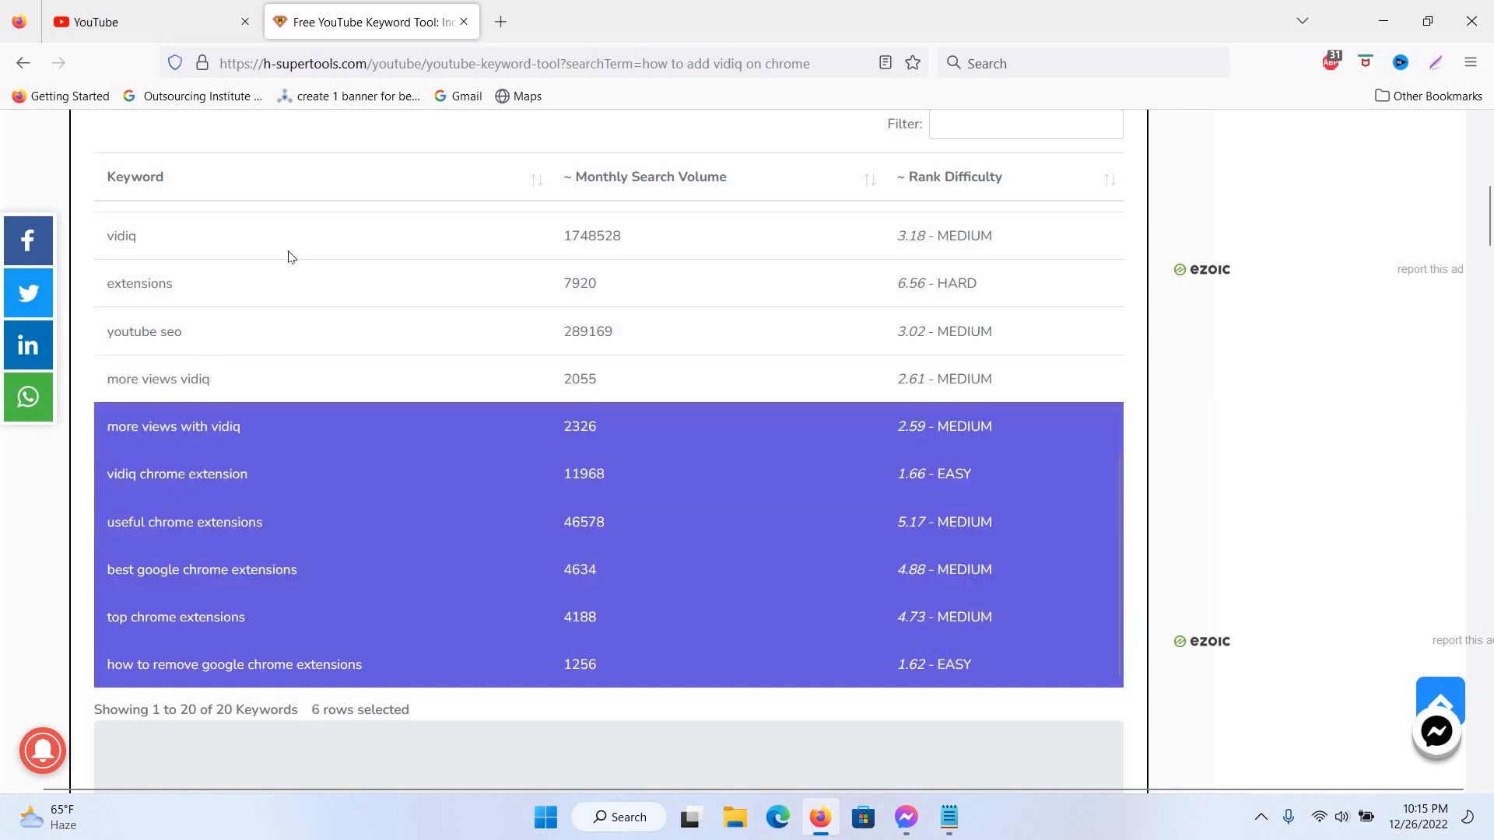
pyautogui.scroll(10, 290, 253)
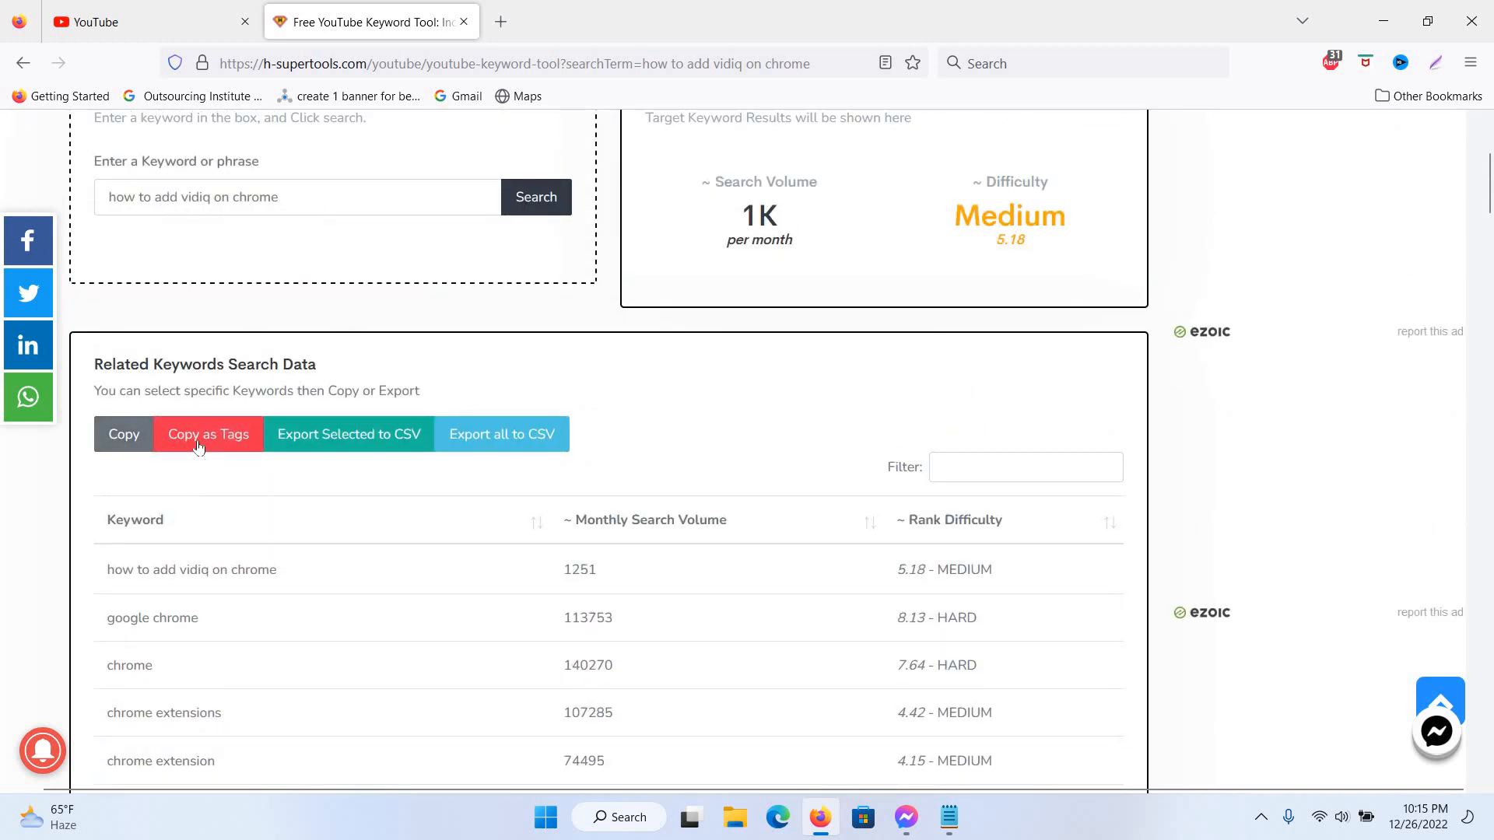
pyautogui.click(198, 445)
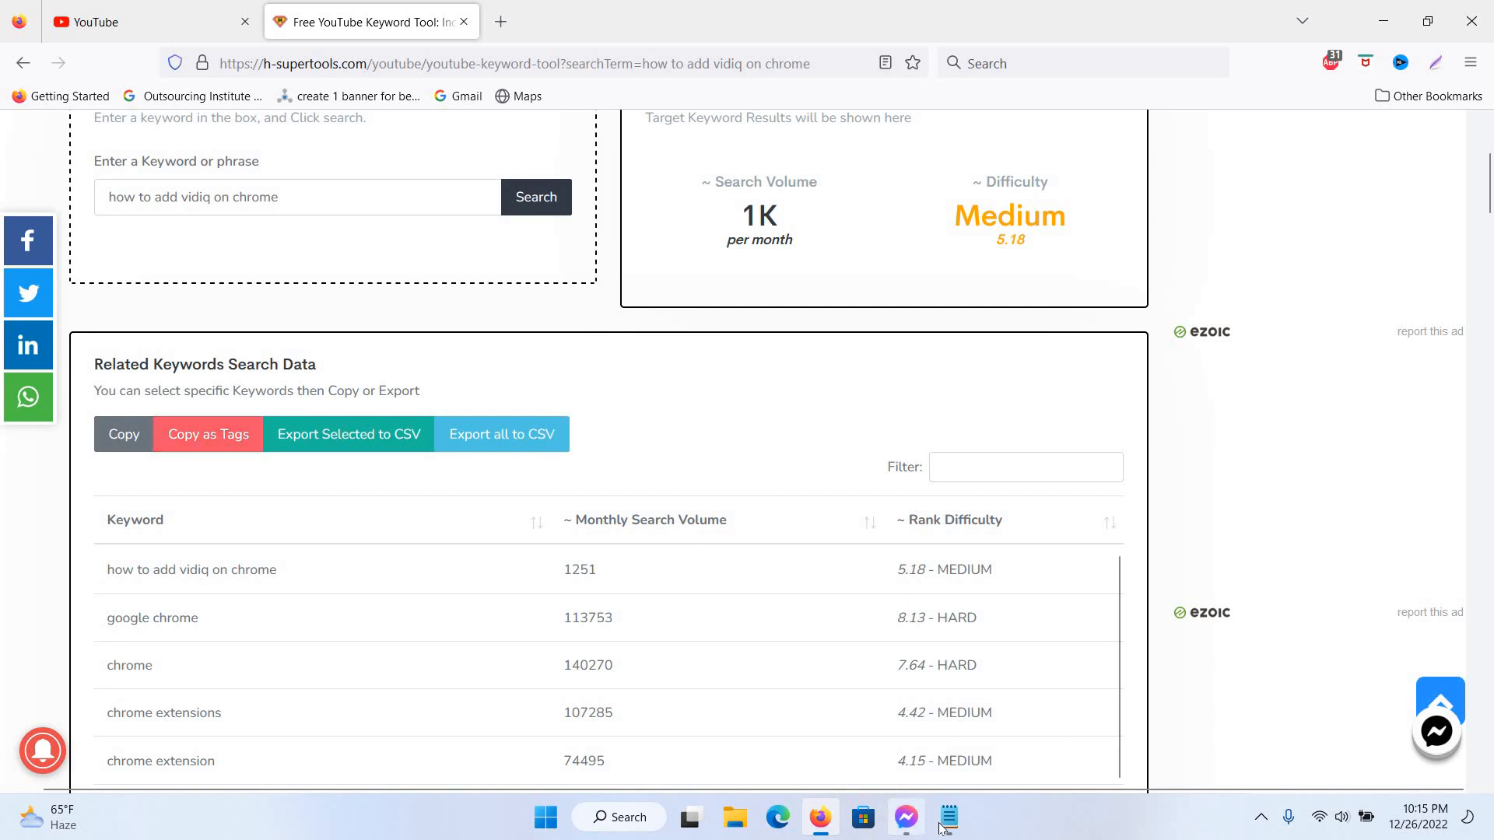
# - Switch to Notepad, paste the copied tags on a new line below "how to add vidiq extension on", and maximize the window
pyautogui.hotkey('alt', 'Tab')
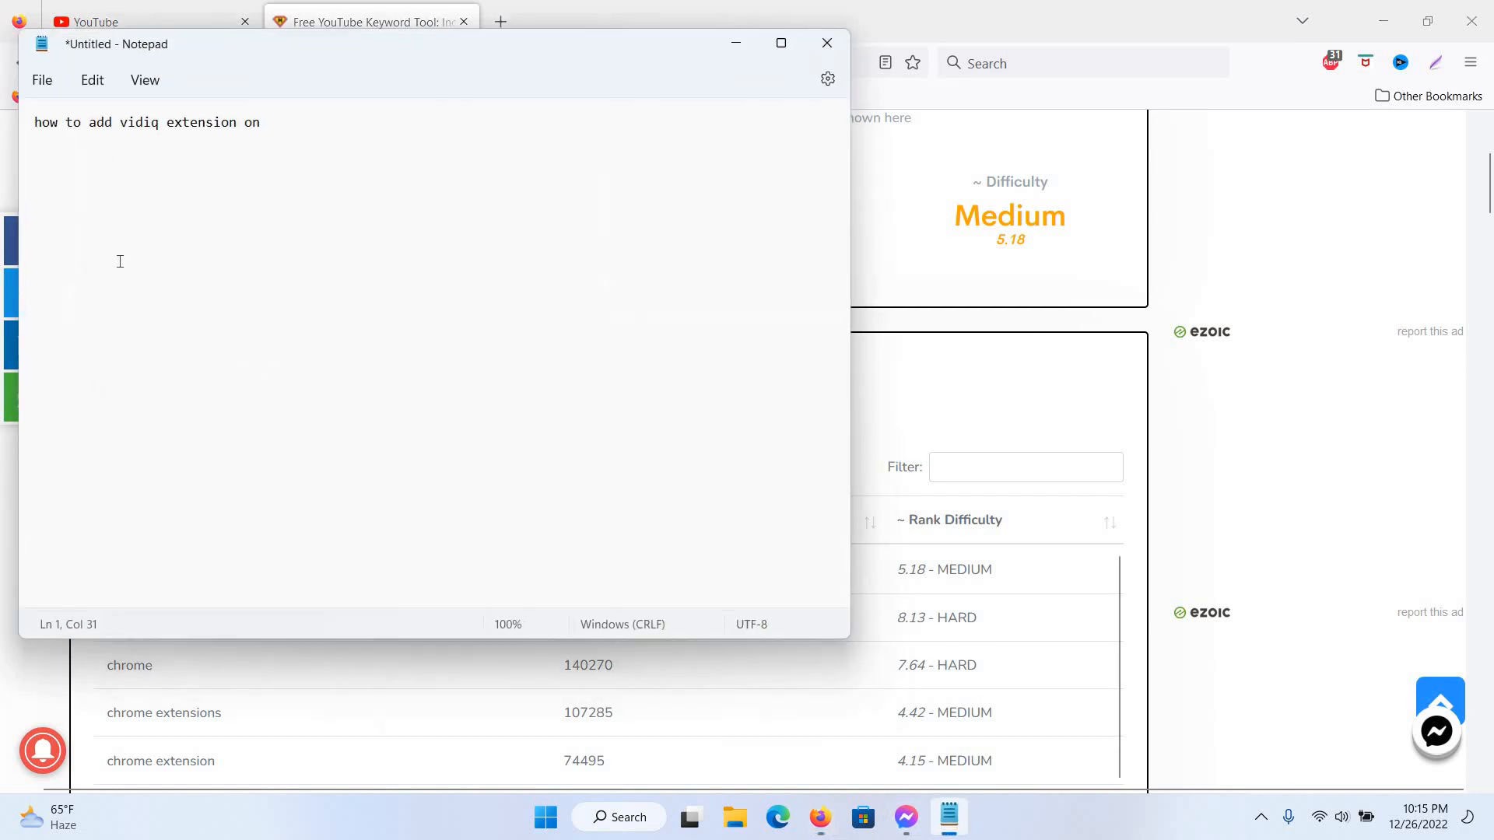
pyautogui.click(39, 168)
pyautogui.press('End')
pyautogui.press('Return')
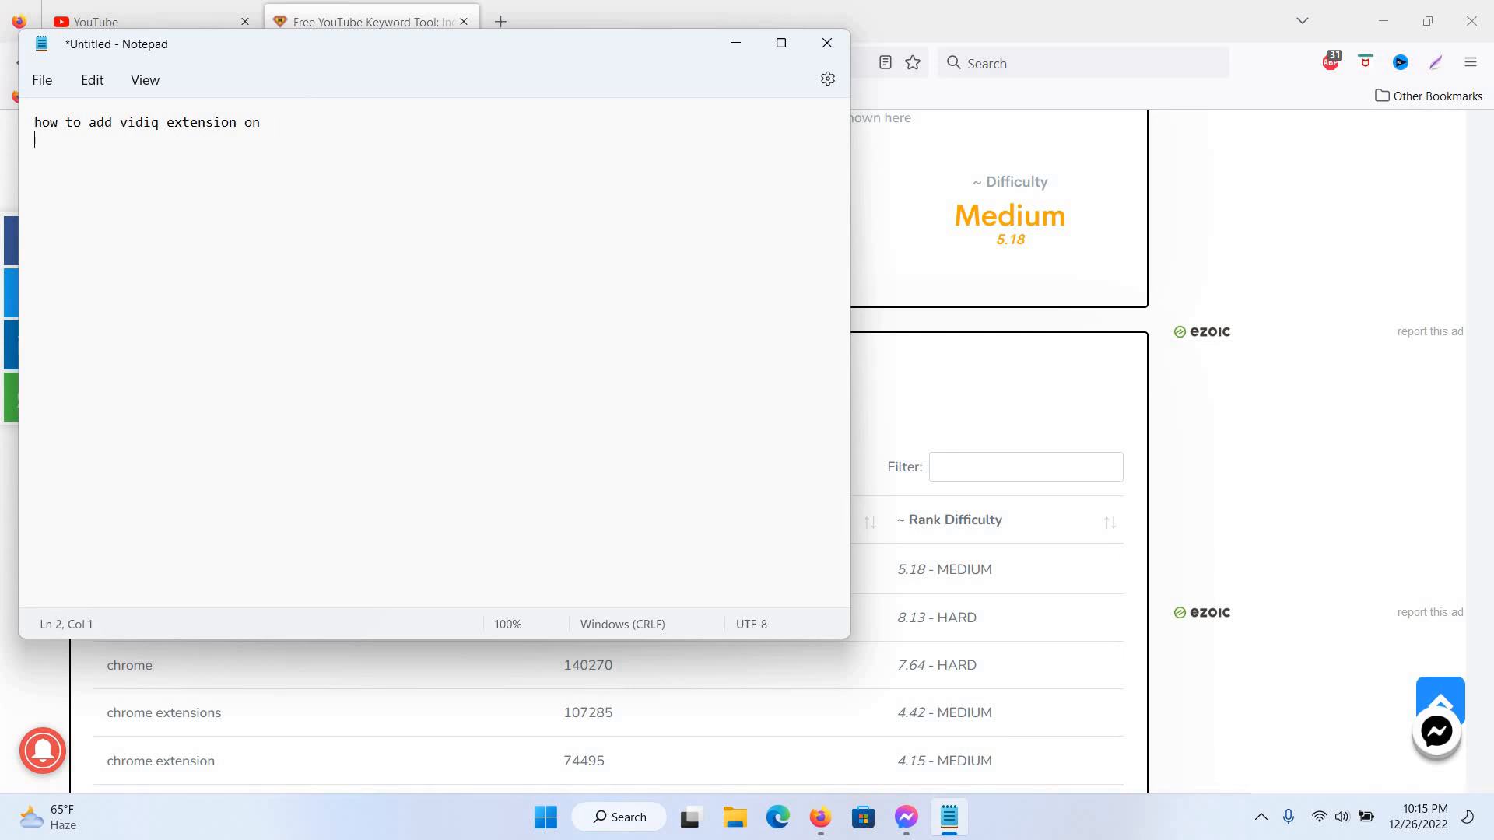
pyautogui.hotkey('ctrl', 'v')
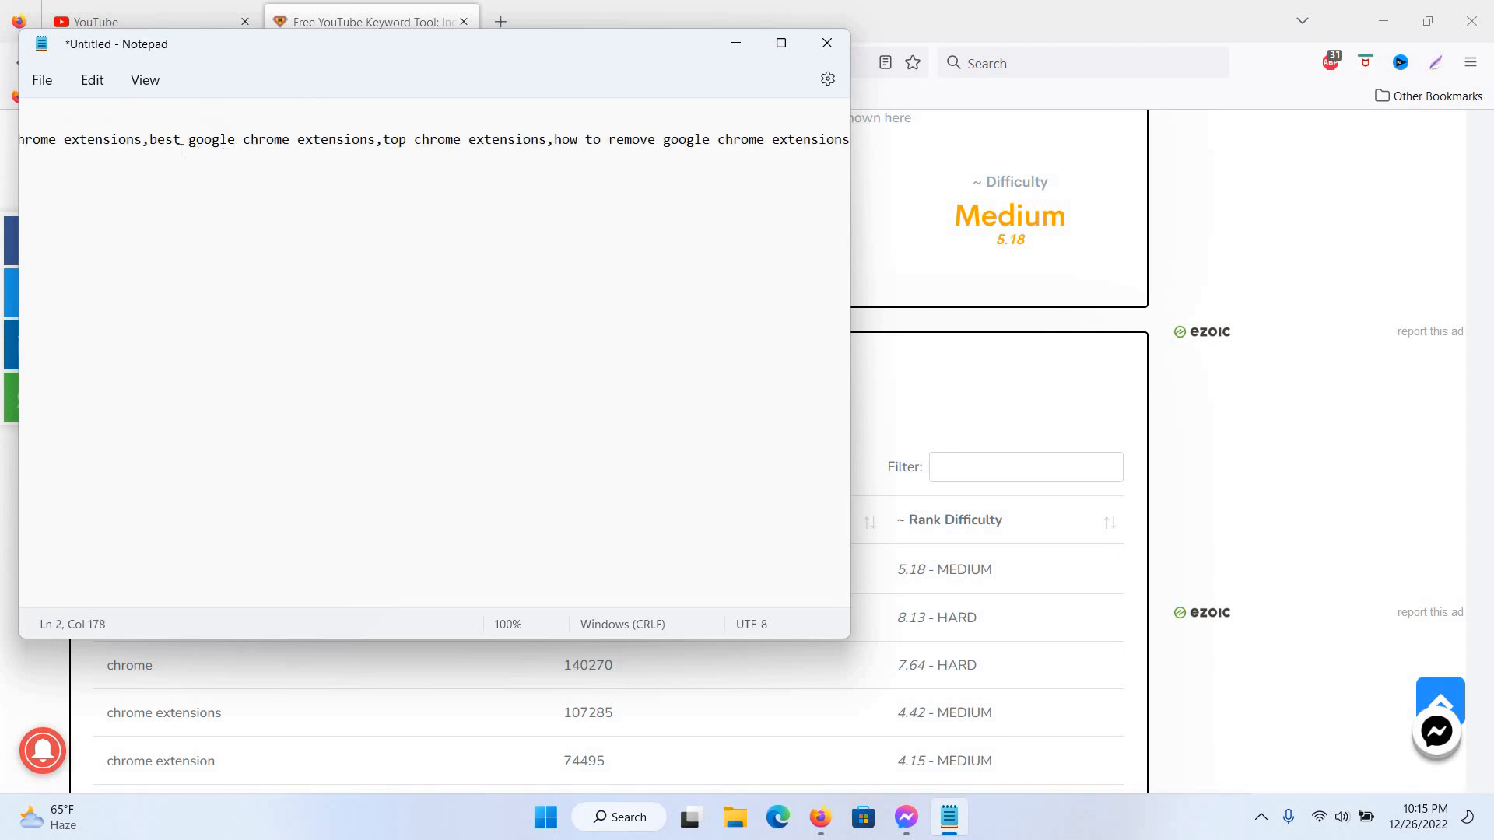
pyautogui.click(781, 43)
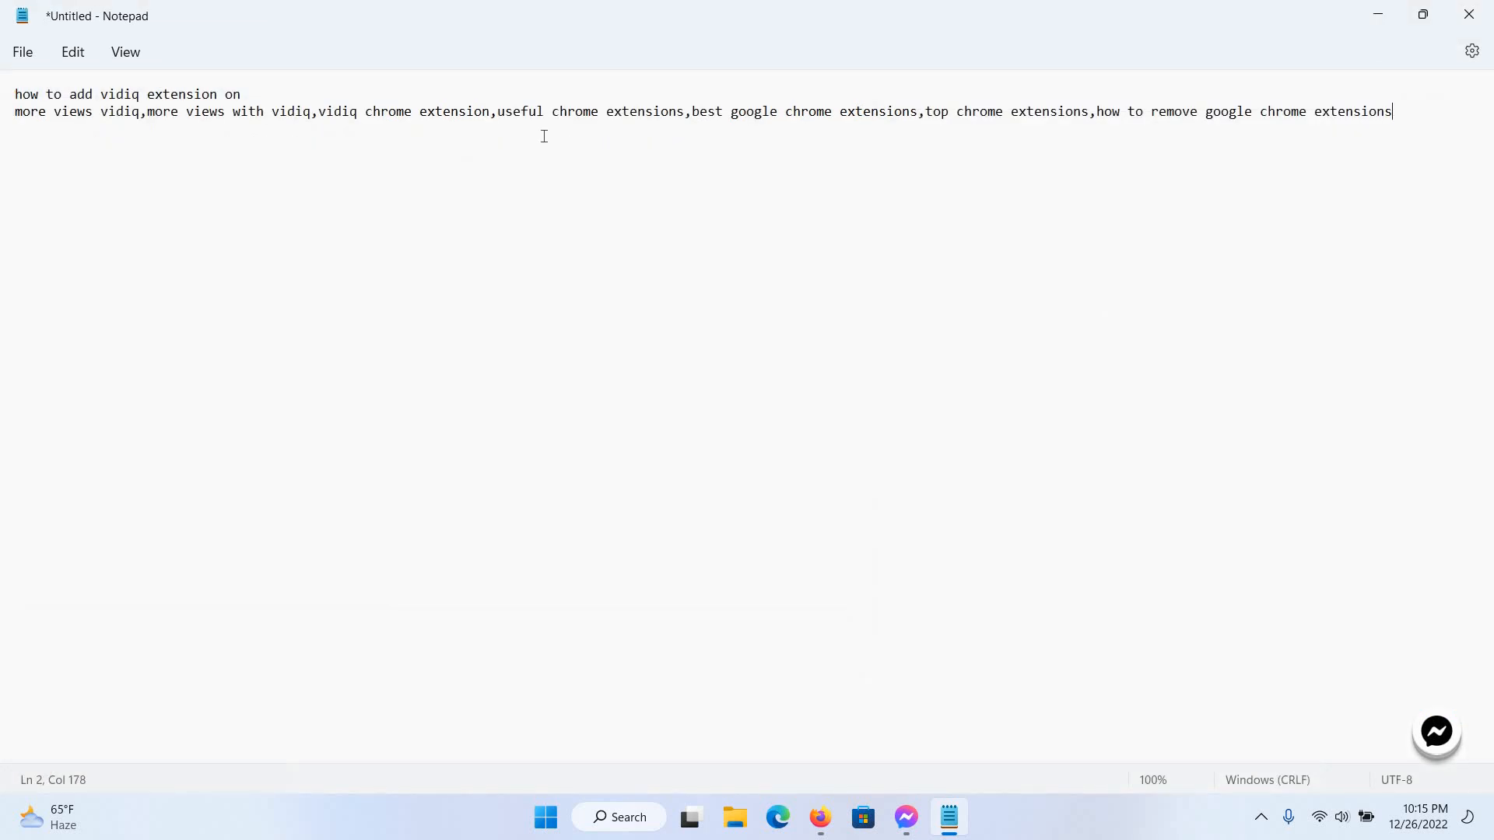